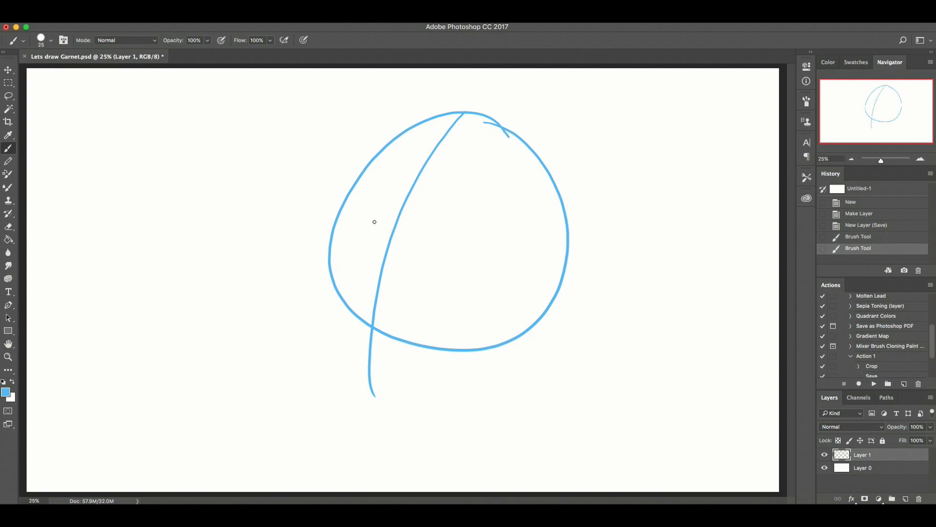
- Draw curved vertical and horizontal face guides across the head circle and scale the whole head sketch down
{"action": "left_click_drag", "start_coordinate": [466, 108], "coordinate": [372, 405]}
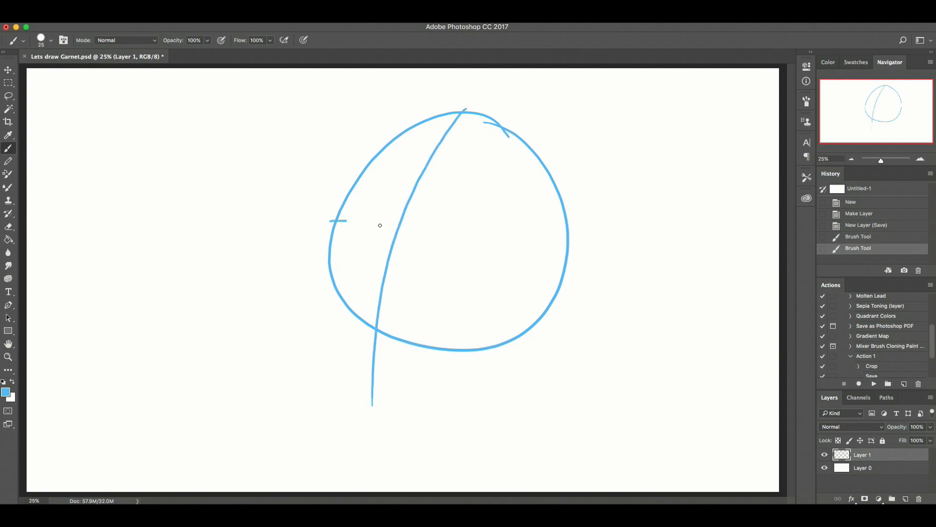
{"action": "left_click_drag", "start_coordinate": [357, 221], "coordinate": [535, 326]}
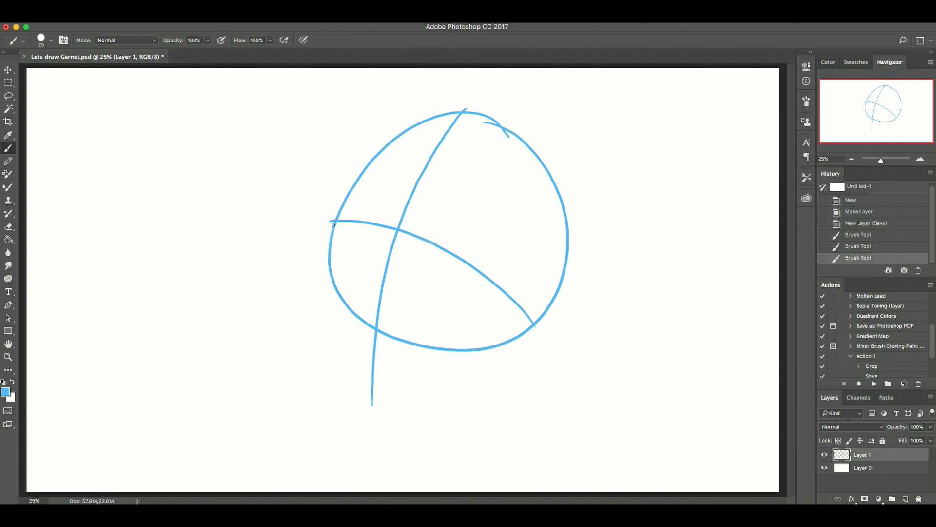
{"action": "key", "text": "super+t"}
{"action": "mouse_move", "coordinate": [327, 404]}
{"action": "left_mouse_down"}
{"action": "mouse_move", "coordinate": [345, 341]}
{"action": "mouse_move", "coordinate": [355, 346]}
{"action": "left_mouse_up"}
{"action": "key", "text": "Return"}
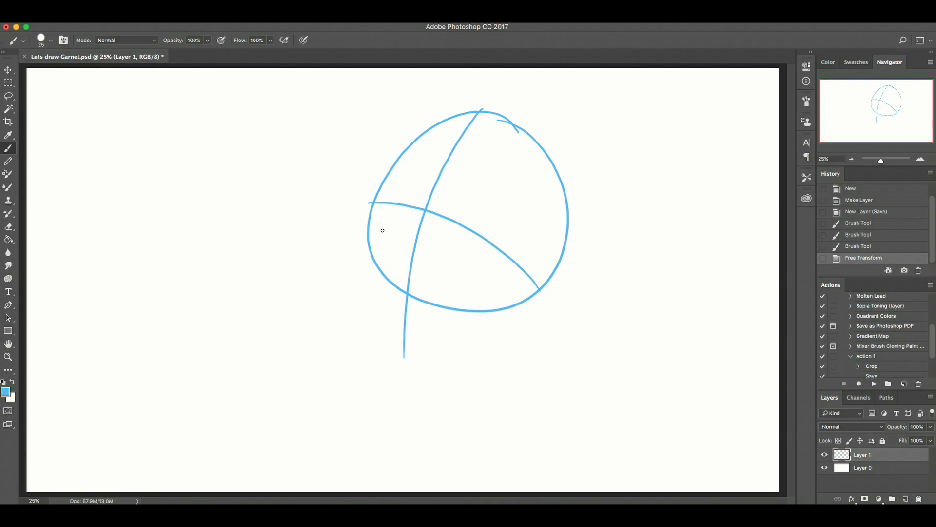
- Sketch the front contour of the face from the brow guide down past the head circle to the chin
{"action": "left_click_drag", "start_coordinate": [378, 197], "coordinate": [359, 234]}
{"action": "key", "text": "super+z"}
{"action": "mouse_move", "coordinate": [377, 199]}
{"action": "left_mouse_down"}
{"action": "mouse_move", "coordinate": [358, 236]}
{"action": "mouse_move", "coordinate": [364, 296]}
{"action": "left_mouse_up"}
{"action": "key", "text": "ctrl+z"}
{"action": "key", "text": "e"}
{"action": "left_click_drag", "start_coordinate": [358, 230], "coordinate": [356, 237]}
{"action": "key", "text": "b"}
{"action": "left_click_drag", "start_coordinate": [375, 199], "coordinate": [349, 249]}
{"action": "left_click_drag", "start_coordinate": [349, 249], "coordinate": [349, 294]}
{"action": "key", "text": "super+z"}
{"action": "key", "text": "ctrl+z"}
{"action": "mouse_move", "coordinate": [368, 213]}
{"action": "left_mouse_down"}
{"action": "mouse_move", "coordinate": [350, 238]}
{"action": "mouse_move", "coordinate": [350, 321]}
{"action": "mouse_move", "coordinate": [344, 300]}
{"action": "mouse_move", "coordinate": [372, 366]}
{"action": "left_mouse_up"}
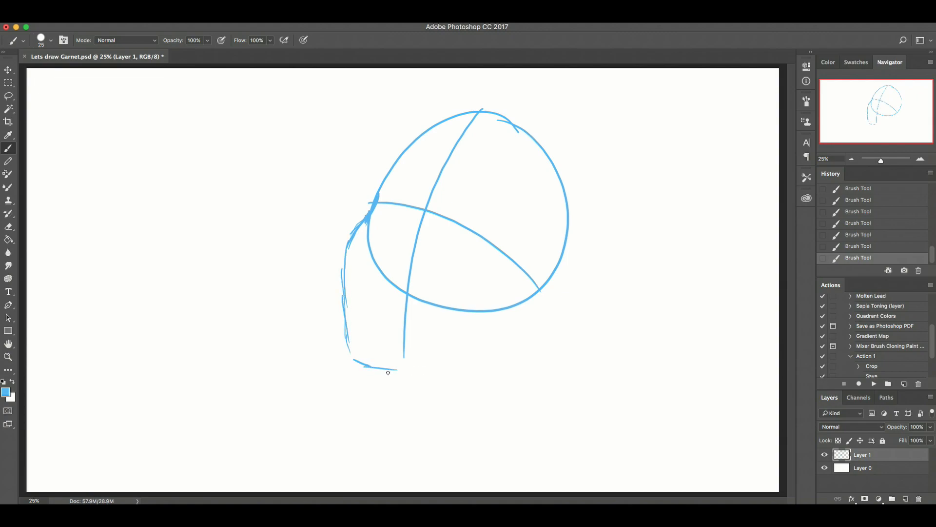
- Sketch the chin and jawline toward the back of the head, and add the front line of the neck
{"action": "mouse_move", "coordinate": [347, 302]}
{"action": "left_mouse_down"}
{"action": "mouse_move", "coordinate": [369, 367]}
{"action": "mouse_move", "coordinate": [396, 377]}
{"action": "mouse_move", "coordinate": [475, 363]}
{"action": "left_mouse_up"}
{"action": "key", "text": "super+z"}
{"action": "left_click_drag", "start_coordinate": [406, 377], "coordinate": [517, 356]}
{"action": "key", "text": "super+z"}
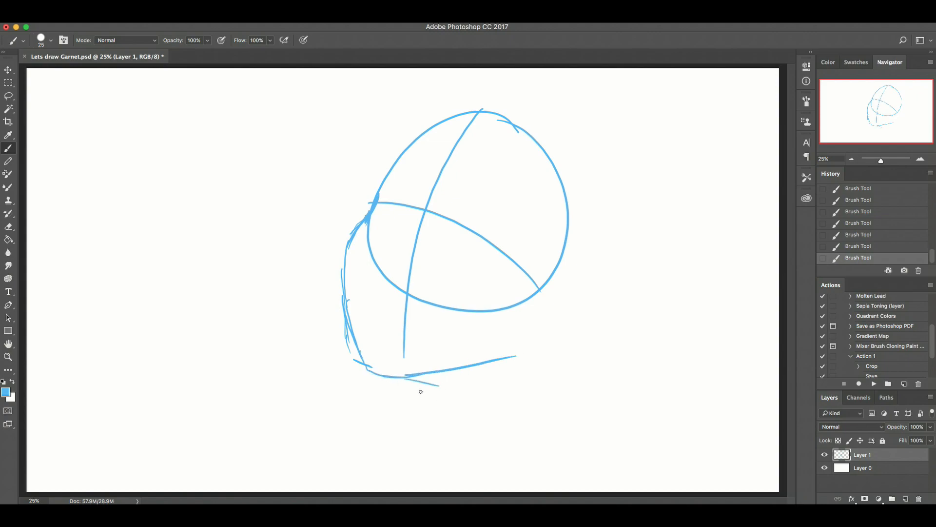
{"action": "left_click_drag", "start_coordinate": [409, 382], "coordinate": [431, 415]}
- Redraw the face contour from brow to chin and erase the stray strokes along the face and forehead edge
{"action": "mouse_move", "coordinate": [370, 205]}
{"action": "left_mouse_down"}
{"action": "mouse_move", "coordinate": [353, 239]}
{"action": "mouse_move", "coordinate": [348, 310]}
{"action": "left_mouse_up"}
{"action": "left_click_drag", "start_coordinate": [345, 269], "coordinate": [373, 371]}
{"action": "mouse_move", "coordinate": [355, 310]}
{"action": "left_mouse_down"}
{"action": "mouse_move", "coordinate": [370, 366]}
{"action": "mouse_move", "coordinate": [389, 378]}
{"action": "left_mouse_up"}
{"action": "key", "text": "e"}
{"action": "left_click_drag", "start_coordinate": [350, 340], "coordinate": [342, 294]}
{"action": "left_click_drag", "start_coordinate": [330, 241], "coordinate": [339, 243]}
{"action": "mouse_move", "coordinate": [345, 318]}
{"action": "left_mouse_down"}
{"action": "mouse_move", "coordinate": [359, 175]}
{"action": "mouse_move", "coordinate": [369, 189]}
{"action": "mouse_move", "coordinate": [376, 165]}
{"action": "mouse_move", "coordinate": [412, 127]}
{"action": "left_mouse_up"}
- Draw the outer forehead curve up to the crown and erase the old circle and guide ends inside the face
{"action": "key", "text": "b"}
{"action": "left_click_drag", "start_coordinate": [394, 142], "coordinate": [455, 108]}
{"action": "key", "text": "e"}
{"action": "mouse_move", "coordinate": [393, 183]}
{"action": "left_mouse_down"}
{"action": "mouse_move", "coordinate": [384, 172]}
{"action": "mouse_move", "coordinate": [373, 261]}
{"action": "left_mouse_up"}
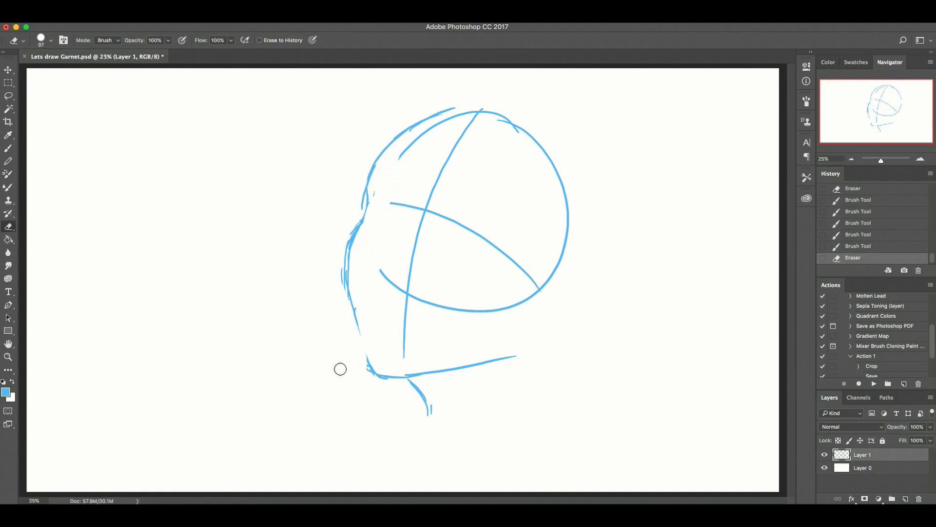
{"action": "left_click_drag", "start_coordinate": [349, 364], "coordinate": [367, 394]}
- Redraw the lower face line joining the chin and erase the stray marks around the chin
{"action": "key", "text": "b"}
{"action": "left_click_drag", "start_coordinate": [353, 314], "coordinate": [377, 375]}
{"action": "key", "text": "super+z"}
{"action": "key", "text": "super+z"}
{"action": "key", "text": "e"}
{"action": "left_click_drag", "start_coordinate": [363, 372], "coordinate": [380, 385]}
- Sketch the rear corner of the jaw and the back line of the neck
{"action": "key", "text": "b"}
{"action": "mouse_move", "coordinate": [517, 351]}
{"action": "left_mouse_down"}
{"action": "mouse_move", "coordinate": [490, 362]}
{"action": "mouse_move", "coordinate": [519, 347]}
{"action": "left_mouse_up"}
{"action": "left_click_drag", "start_coordinate": [508, 356], "coordinate": [527, 338]}
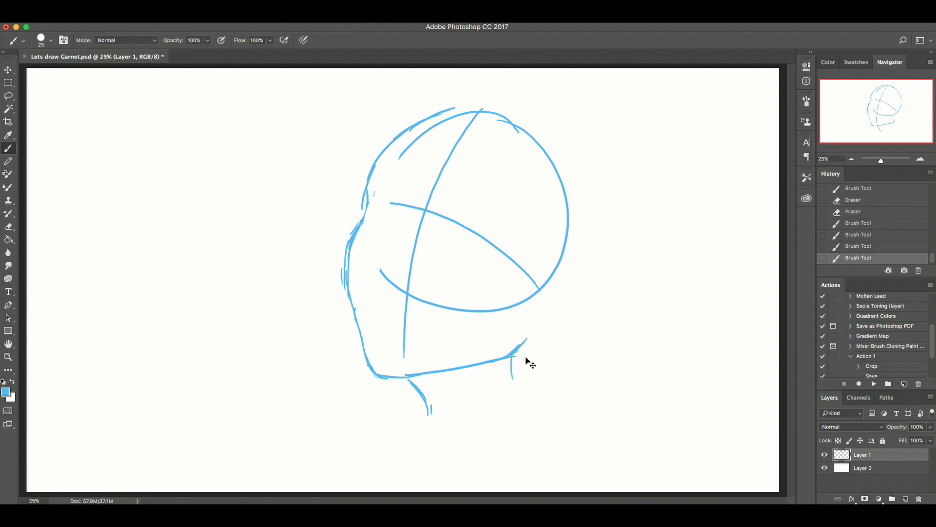
{"action": "left_click_drag", "start_coordinate": [517, 355], "coordinate": [533, 403]}
{"action": "left_click_drag", "start_coordinate": [519, 363], "coordinate": [537, 405]}
- Sketch the collarbone lines on both sides of the neck and the shoulder and upper arm on the face side
{"action": "mouse_move", "coordinate": [423, 405]}
{"action": "left_mouse_down"}
{"action": "mouse_move", "coordinate": [400, 424]}
{"action": "mouse_move", "coordinate": [391, 414]}
{"action": "mouse_move", "coordinate": [364, 419]}
{"action": "mouse_move", "coordinate": [309, 456]}
{"action": "left_mouse_up"}
{"action": "key", "text": "super+z"}
{"action": "mouse_move", "coordinate": [538, 406]}
{"action": "left_mouse_down"}
{"action": "mouse_move", "coordinate": [620, 420]}
{"action": "mouse_move", "coordinate": [653, 452]}
{"action": "left_mouse_up"}
{"action": "mouse_move", "coordinate": [423, 406]}
{"action": "left_mouse_down"}
{"action": "mouse_move", "coordinate": [354, 392]}
{"action": "mouse_move", "coordinate": [324, 399]}
{"action": "mouse_move", "coordinate": [294, 436]}
{"action": "left_mouse_up"}
{"action": "left_click_drag", "start_coordinate": [311, 404], "coordinate": [266, 490]}
- Sketch the shoulder behind the head, from the base of the neck down to the upper arm
{"action": "mouse_move", "coordinate": [534, 403]}
{"action": "left_mouse_down"}
{"action": "mouse_move", "coordinate": [569, 404]}
{"action": "mouse_move", "coordinate": [627, 386]}
{"action": "left_mouse_up"}
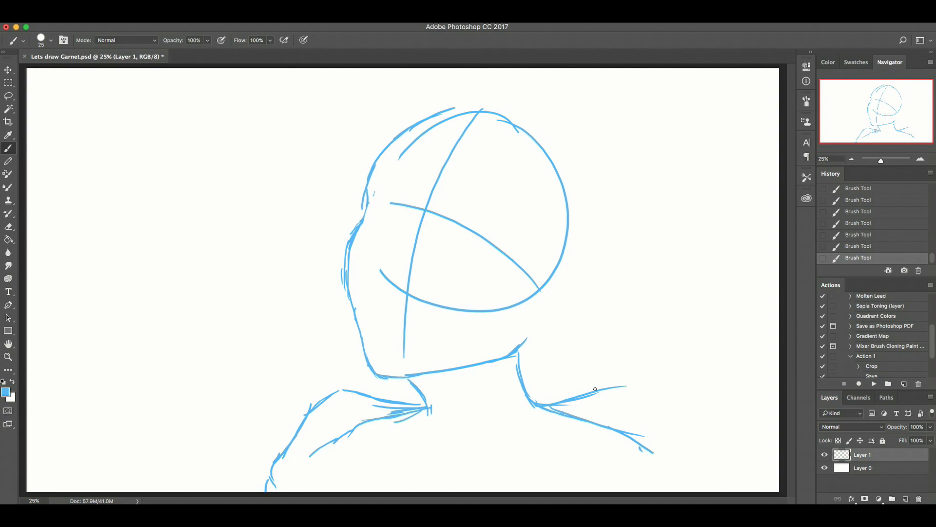
{"action": "mouse_move", "coordinate": [612, 387]}
{"action": "left_mouse_down"}
{"action": "mouse_move", "coordinate": [663, 383]}
{"action": "mouse_move", "coordinate": [683, 398]}
{"action": "mouse_move", "coordinate": [706, 459]}
{"action": "left_mouse_up"}
{"action": "left_click_drag", "start_coordinate": [687, 408], "coordinate": [715, 475]}
{"action": "mouse_move", "coordinate": [702, 443]}
{"action": "left_mouse_down"}
{"action": "mouse_move", "coordinate": [715, 470]}
{"action": "mouse_move", "coordinate": [705, 490]}
{"action": "left_mouse_up"}
{"action": "right_click", "coordinate": [712, 477]}
{"action": "left_click", "coordinate": [711, 478]}
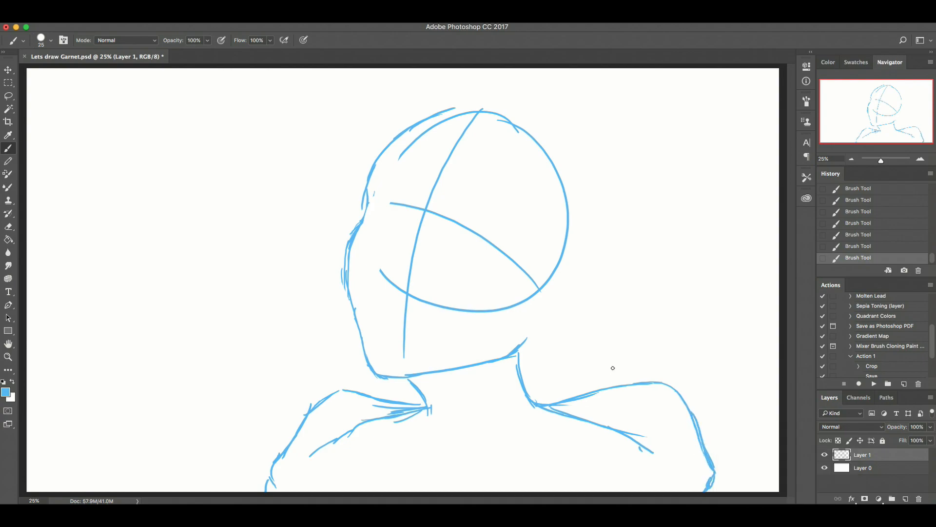
- Draw a curved neckline beneath the neck and rough contour lines across the chest beside the front arm
{"action": "mouse_move", "coordinate": [416, 414]}
{"action": "left_mouse_down"}
{"action": "mouse_move", "coordinate": [452, 458]}
{"action": "mouse_move", "coordinate": [486, 455]}
{"action": "left_mouse_up"}
{"action": "mouse_move", "coordinate": [417, 420]}
{"action": "left_mouse_down"}
{"action": "mouse_move", "coordinate": [422, 433]}
{"action": "mouse_move", "coordinate": [490, 453]}
{"action": "mouse_move", "coordinate": [538, 408]}
{"action": "left_mouse_up"}
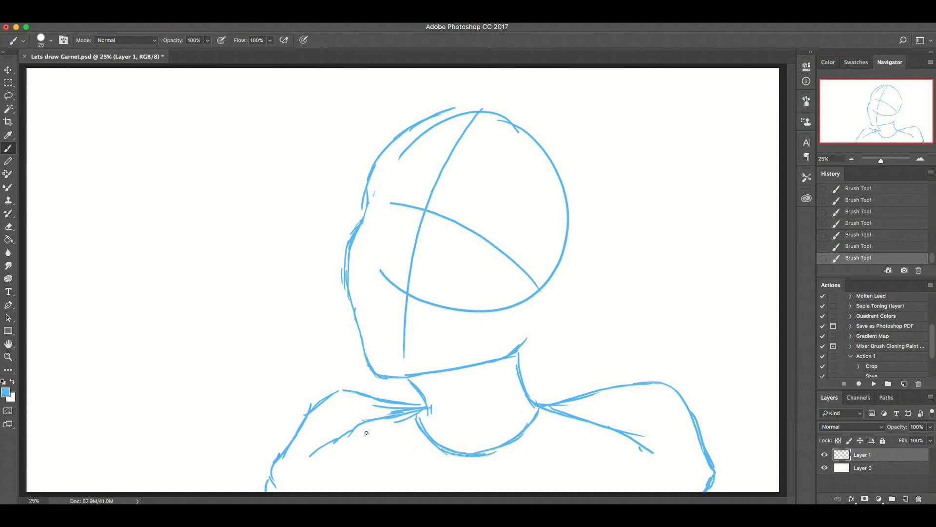
{"action": "mouse_move", "coordinate": [362, 425]}
{"action": "left_mouse_down"}
{"action": "mouse_move", "coordinate": [312, 460]}
{"action": "mouse_move", "coordinate": [351, 443]}
{"action": "mouse_move", "coordinate": [310, 500]}
{"action": "left_mouse_up"}
{"action": "mouse_move", "coordinate": [335, 436]}
{"action": "left_mouse_down"}
{"action": "mouse_move", "coordinate": [379, 455]}
{"action": "mouse_move", "coordinate": [385, 472]}
{"action": "mouse_move", "coordinate": [424, 465]}
{"action": "mouse_move", "coordinate": [416, 475]}
{"action": "mouse_move", "coordinate": [444, 490]}
{"action": "left_mouse_up"}
{"action": "key", "text": "super+z"}
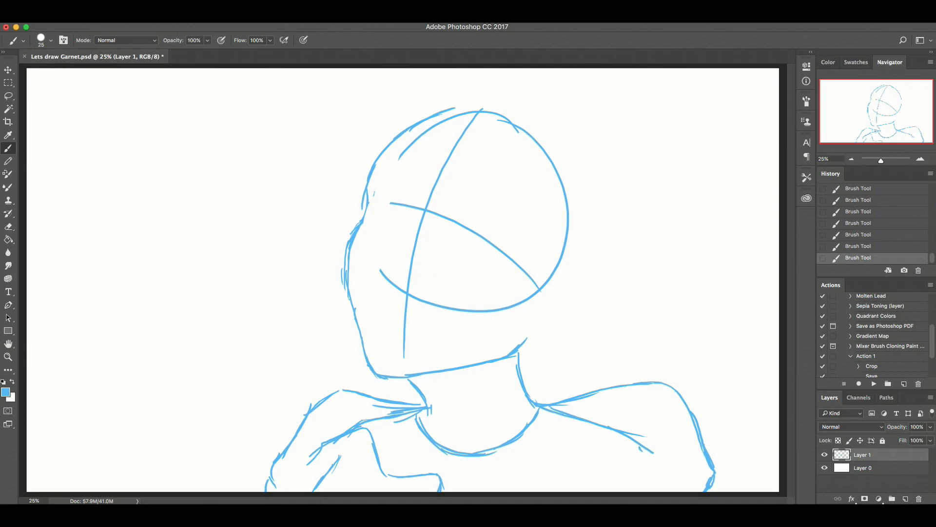
- Erase the overlapping strokes beside the front arm and redraw the inner contour lines below the collarbone
{"action": "left_click_drag", "start_coordinate": [353, 440], "coordinate": [330, 467]}
{"action": "key", "text": "super+z"}
{"action": "key", "text": "e"}
{"action": "mouse_move", "coordinate": [342, 435]}
{"action": "left_mouse_down"}
{"action": "mouse_move", "coordinate": [323, 453]}
{"action": "mouse_move", "coordinate": [345, 443]}
{"action": "mouse_move", "coordinate": [332, 464]}
{"action": "left_mouse_up"}
{"action": "key", "text": "b"}
{"action": "mouse_move", "coordinate": [337, 457]}
{"action": "left_mouse_down"}
{"action": "mouse_move", "coordinate": [308, 493]}
{"action": "mouse_move", "coordinate": [336, 464]}
{"action": "left_mouse_up"}
{"action": "mouse_move", "coordinate": [353, 456]}
{"action": "left_mouse_down"}
{"action": "mouse_move", "coordinate": [344, 463]}
{"action": "mouse_move", "coordinate": [370, 489]}
{"action": "left_mouse_up"}
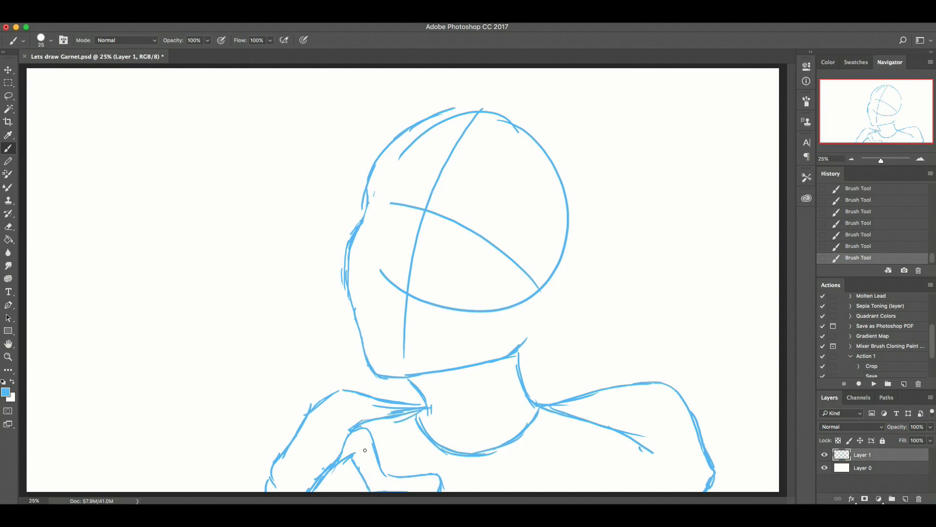
- Save the document and add a new empty layer named Layer 2 above the sketch
{"action": "key", "text": "super+s"}
{"action": "key", "text": "super+shift+n"}
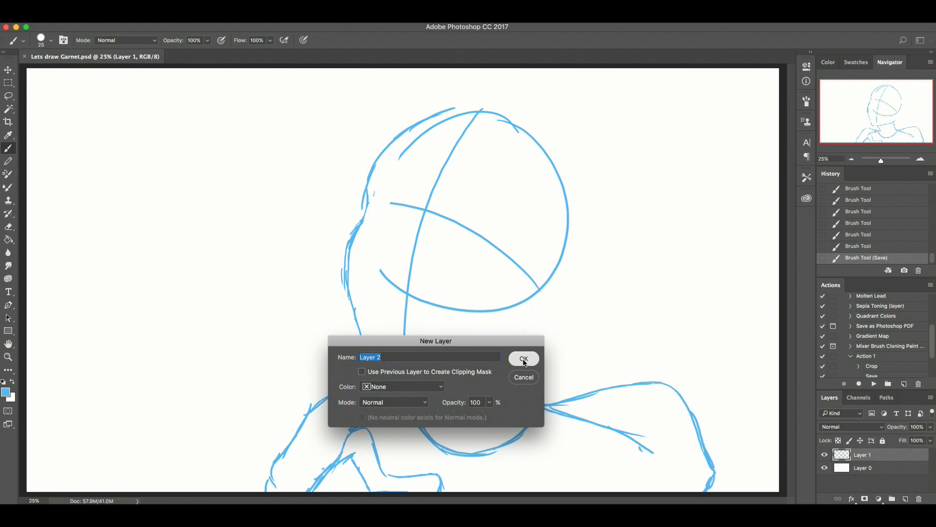
{"action": "left_click", "coordinate": [523, 359]}
{"action": "key", "text": "super+a"}
{"action": "key", "text": "Delete"}
{"action": "key", "text": "super+d"}
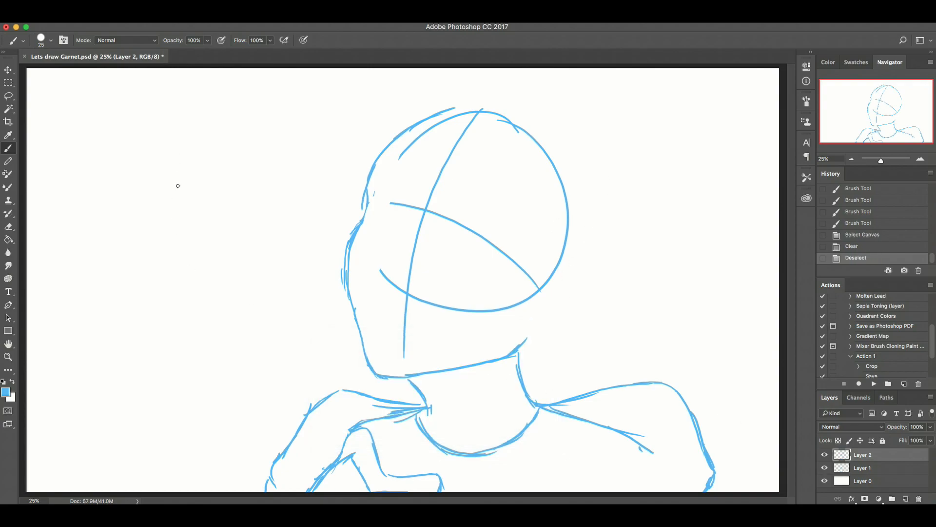
- Set the foreground brush color to dark red (#9f1515), with the sketch's blue as the background color
{"action": "left_click", "coordinate": [4, 392]}
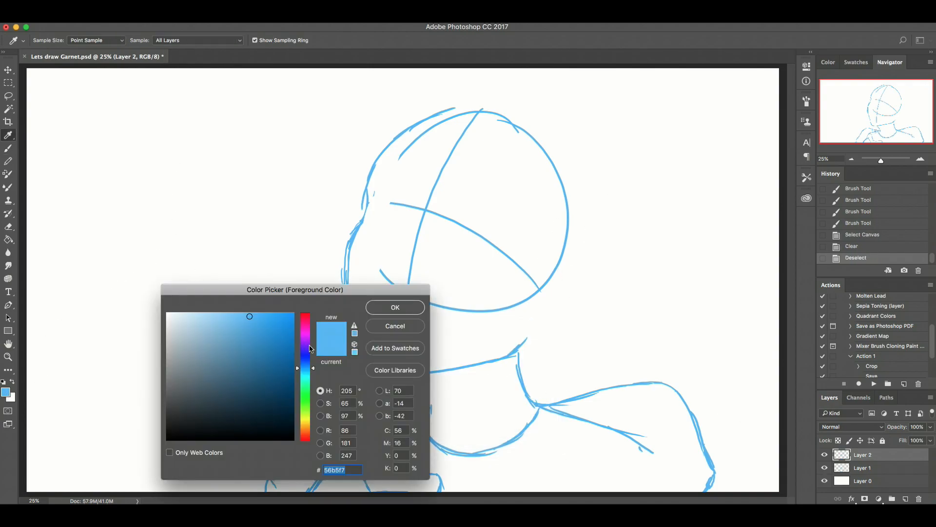
{"action": "left_click_drag", "start_coordinate": [305, 329], "coordinate": [309, 311]}
{"action": "left_click", "coordinate": [253, 355]}
{"action": "left_click", "coordinate": [275, 358]}
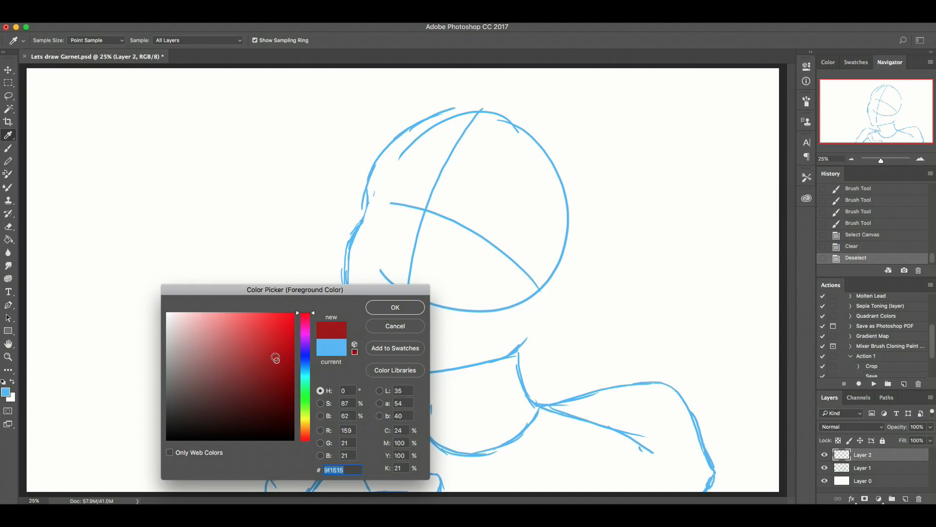
{"action": "left_click", "coordinate": [405, 308]}
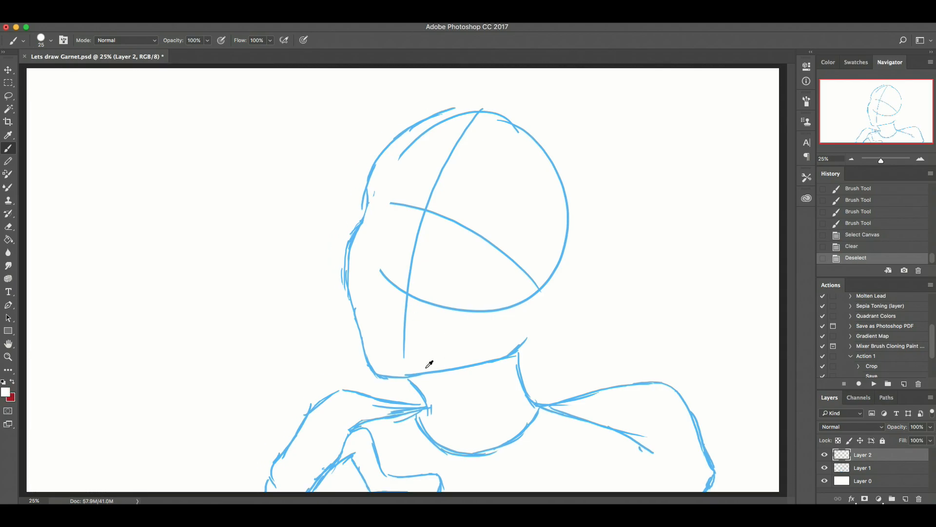
{"action": "left_click", "coordinate": [512, 352], "text": "alt"}
- Sketch a flat oval palm shape in red in the empty area in front of the figure
{"action": "left_click_drag", "start_coordinate": [139, 386], "coordinate": [209, 379]}
{"action": "key", "text": "super+z"}
{"action": "left_click_drag", "start_coordinate": [144, 380], "coordinate": [209, 394]}
{"action": "mouse_move", "coordinate": [135, 378]}
{"action": "left_mouse_down"}
{"action": "mouse_move", "coordinate": [171, 378]}
{"action": "mouse_move", "coordinate": [160, 377]}
{"action": "left_mouse_up"}
{"action": "mouse_move", "coordinate": [95, 383]}
{"action": "left_mouse_down"}
{"action": "mouse_move", "coordinate": [139, 376]}
{"action": "mouse_move", "coordinate": [51, 397]}
{"action": "left_mouse_up"}
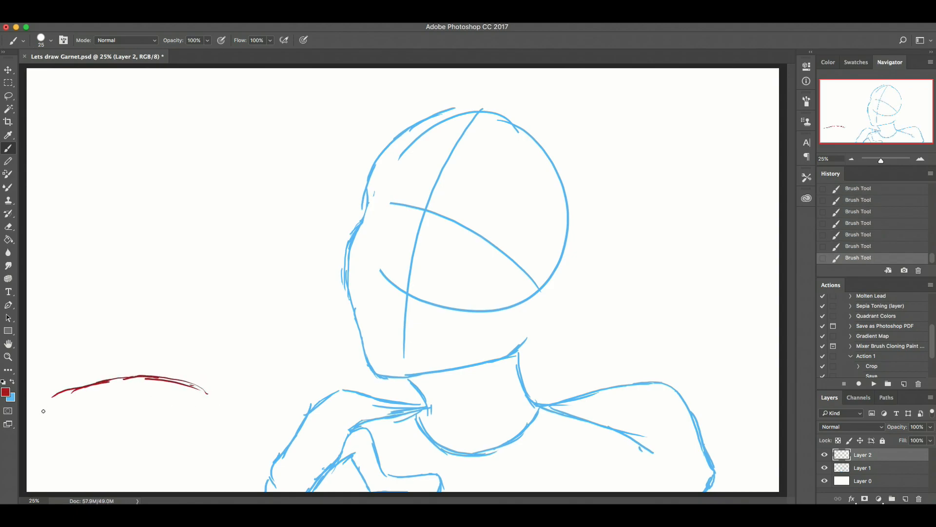
{"action": "mouse_move", "coordinate": [192, 387]}
{"action": "left_mouse_down"}
{"action": "mouse_move", "coordinate": [211, 414]}
{"action": "mouse_move", "coordinate": [208, 427]}
{"action": "left_mouse_up"}
{"action": "mouse_move", "coordinate": [45, 405]}
{"action": "left_mouse_down"}
{"action": "mouse_move", "coordinate": [117, 447]}
{"action": "mouse_move", "coordinate": [197, 436]}
{"action": "left_mouse_up"}
- Sketch the two forearm lines running down from the red palm shape to the canvas edge
{"action": "left_click_drag", "start_coordinate": [213, 396], "coordinate": [226, 471]}
{"action": "key", "text": "ctrl+z"}
{"action": "mouse_move", "coordinate": [215, 404]}
{"action": "left_mouse_down"}
{"action": "mouse_move", "coordinate": [233, 479]}
{"action": "mouse_move", "coordinate": [229, 456]}
{"action": "mouse_move", "coordinate": [252, 493]}
{"action": "left_mouse_up"}
{"action": "key", "text": "ctrl+z"}
{"action": "left_click_drag", "start_coordinate": [163, 443], "coordinate": [177, 474]}
{"action": "key", "text": "ctrl+z"}
{"action": "left_click_drag", "start_coordinate": [169, 451], "coordinate": [179, 493]}
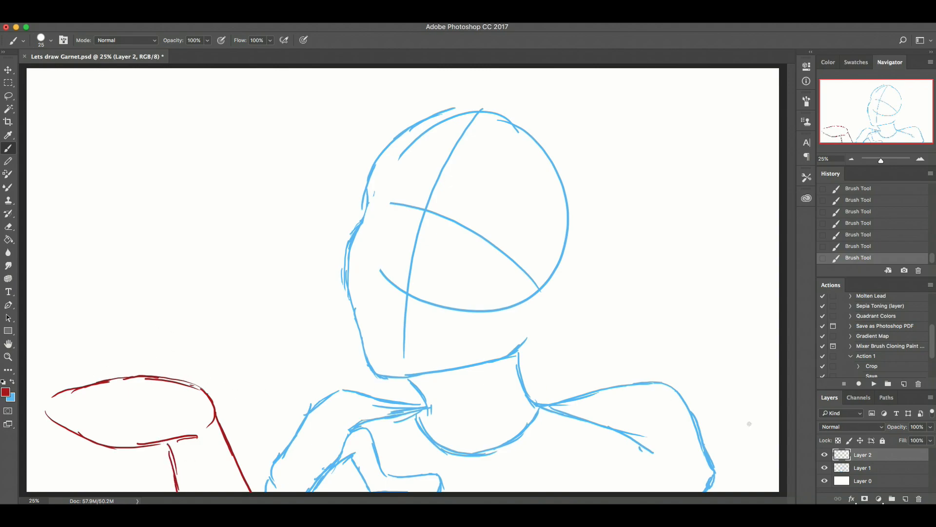
- Move the red hand and forearm sketch slightly closer to the figure
{"action": "key", "text": "ctrl+t"}
{"action": "left_click_drag", "start_coordinate": [166, 405], "coordinate": [241, 392]}
{"action": "key", "text": "Return"}
- Thicken the wrist curve and sketch a pointed thumb on top of the red palm
{"action": "left_click_drag", "start_coordinate": [214, 378], "coordinate": [240, 391]}
{"action": "mouse_move", "coordinate": [196, 377]}
{"action": "left_mouse_down"}
{"action": "mouse_move", "coordinate": [221, 380]}
{"action": "mouse_move", "coordinate": [132, 361]}
{"action": "mouse_move", "coordinate": [151, 370]}
{"action": "left_mouse_up"}
{"action": "key", "text": "e"}
{"action": "key", "text": "b"}
{"action": "mouse_move", "coordinate": [145, 368]}
{"action": "left_mouse_down"}
{"action": "mouse_move", "coordinate": [164, 381]}
{"action": "mouse_move", "coordinate": [122, 382]}
{"action": "left_mouse_up"}
- Sketch the outstretched fingers at the front end of the red hand
{"action": "left_click_drag", "start_coordinate": [160, 377], "coordinate": [61, 400]}
{"action": "mouse_move", "coordinate": [76, 392]}
{"action": "left_mouse_down"}
{"action": "mouse_move", "coordinate": [58, 401]}
{"action": "mouse_move", "coordinate": [57, 412]}
{"action": "left_mouse_up"}
{"action": "mouse_move", "coordinate": [57, 411]}
{"action": "left_mouse_down"}
{"action": "mouse_move", "coordinate": [150, 395]}
{"action": "mouse_move", "coordinate": [129, 411]}
{"action": "mouse_move", "coordinate": [98, 414]}
{"action": "left_mouse_up"}
{"action": "left_click_drag", "start_coordinate": [148, 411], "coordinate": [70, 414]}
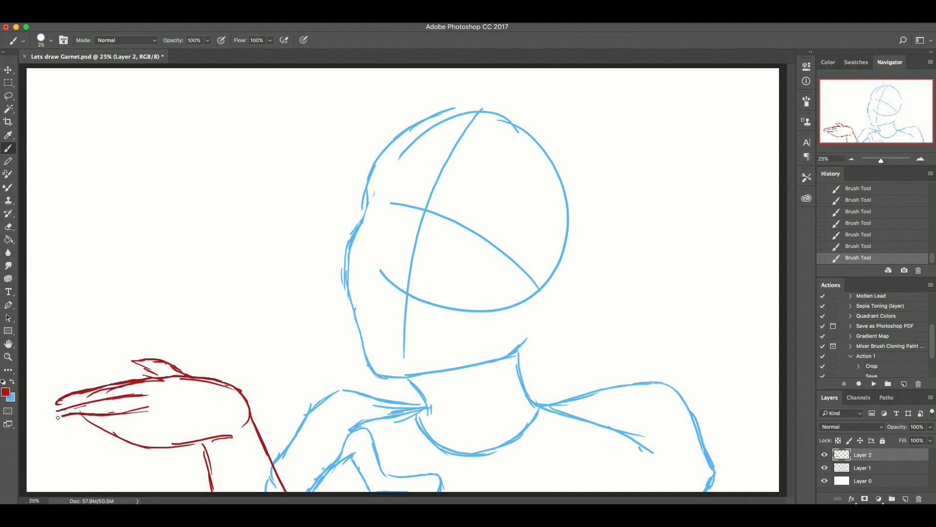
- Rework the lower fingers of the red hand, redrawing their edges and the line curving into the palm
{"action": "mouse_move", "coordinate": [146, 425]}
{"action": "left_mouse_down"}
{"action": "mouse_move", "coordinate": [89, 412]}
{"action": "mouse_move", "coordinate": [99, 430]}
{"action": "mouse_move", "coordinate": [131, 436]}
{"action": "mouse_move", "coordinate": [116, 436]}
{"action": "mouse_move", "coordinate": [85, 415]}
{"action": "mouse_move", "coordinate": [99, 428]}
{"action": "mouse_move", "coordinate": [96, 412]}
{"action": "left_mouse_up"}
{"action": "key", "text": "super+z"}
{"action": "key", "text": "e"}
{"action": "key", "text": "b"}
{"action": "left_click_drag", "start_coordinate": [100, 413], "coordinate": [79, 411]}
{"action": "mouse_move", "coordinate": [96, 412]}
{"action": "left_mouse_down"}
{"action": "mouse_move", "coordinate": [79, 412]}
{"action": "mouse_move", "coordinate": [133, 447]}
{"action": "mouse_move", "coordinate": [77, 412]}
{"action": "mouse_move", "coordinate": [113, 439]}
{"action": "left_mouse_up"}
{"action": "key", "text": "super+z"}
{"action": "key", "text": "e"}
{"action": "key", "text": "b"}
{"action": "key", "text": "e"}
{"action": "key", "text": "b"}
- Redraw the underside of the red hand from the lower finger back to the wrist
{"action": "mouse_move", "coordinate": [110, 437]}
{"action": "left_mouse_down"}
{"action": "mouse_move", "coordinate": [153, 446]}
{"action": "mouse_move", "coordinate": [116, 440]}
{"action": "left_mouse_up"}
{"action": "key", "text": "super+z"}
{"action": "key", "text": "e"}
{"action": "key", "text": "b"}
{"action": "left_click_drag", "start_coordinate": [118, 438], "coordinate": [118, 443]}
{"action": "key", "text": "ctrl+z"}
{"action": "left_click_drag", "start_coordinate": [115, 438], "coordinate": [182, 446]}
{"action": "mouse_move", "coordinate": [166, 447]}
{"action": "left_mouse_down"}
{"action": "mouse_move", "coordinate": [224, 442]}
{"action": "mouse_move", "coordinate": [212, 432]}
{"action": "mouse_move", "coordinate": [185, 441]}
{"action": "mouse_move", "coordinate": [213, 441]}
{"action": "left_mouse_up"}
{"action": "key", "text": "e"}
{"action": "key", "text": "b"}
{"action": "key", "text": "super+z"}
- Draw a crease line across the red palm toward the wrist
{"action": "mouse_move", "coordinate": [186, 444]}
{"action": "left_mouse_down"}
{"action": "mouse_move", "coordinate": [208, 440]}
{"action": "mouse_move", "coordinate": [188, 416]}
{"action": "mouse_move", "coordinate": [157, 424]}
{"action": "mouse_move", "coordinate": [173, 421]}
{"action": "left_mouse_up"}
{"action": "key", "text": "super+z"}
{"action": "mouse_move", "coordinate": [165, 423]}
{"action": "left_mouse_down"}
{"action": "mouse_move", "coordinate": [208, 417]}
{"action": "mouse_move", "coordinate": [208, 408]}
{"action": "left_mouse_up"}
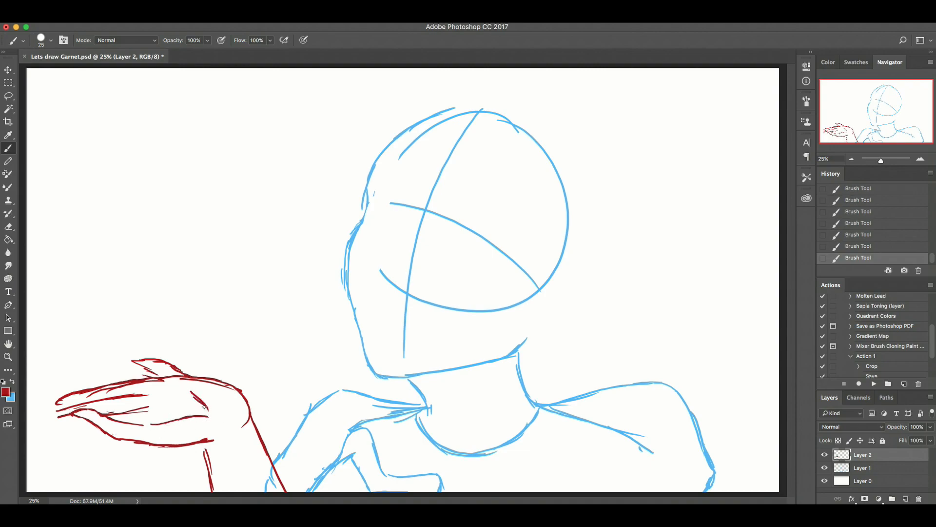
- Erase and rework the outline between the thumb base and the wrist of the red hand
{"action": "key", "text": "e"}
{"action": "mouse_move", "coordinate": [181, 374]}
{"action": "left_mouse_down"}
{"action": "mouse_move", "coordinate": [225, 379]}
{"action": "mouse_move", "coordinate": [245, 396]}
{"action": "mouse_move", "coordinate": [249, 420]}
{"action": "mouse_move", "coordinate": [231, 390]}
{"action": "mouse_move", "coordinate": [250, 425]}
{"action": "mouse_move", "coordinate": [257, 414]}
{"action": "left_mouse_up"}
{"action": "left_click", "coordinate": [209, 379]}
{"action": "key", "text": "super+z"}
{"action": "key", "text": "e"}
{"action": "key", "text": "b"}
{"action": "key", "text": "e"}
{"action": "key", "text": "b"}
- Redraw the thumb with a rounded tip and connect its upper edge to the wrist
{"action": "mouse_move", "coordinate": [215, 373]}
{"action": "left_mouse_down"}
{"action": "mouse_move", "coordinate": [159, 357]}
{"action": "mouse_move", "coordinate": [146, 357]}
{"action": "mouse_move", "coordinate": [179, 372]}
{"action": "mouse_move", "coordinate": [137, 365]}
{"action": "mouse_move", "coordinate": [177, 363]}
{"action": "mouse_move", "coordinate": [138, 368]}
{"action": "left_mouse_up"}
{"action": "key", "text": "e"}
{"action": "key", "text": "b"}
{"action": "key", "text": "alt+super+z"}
{"action": "key", "text": "alt+super+z"}
{"action": "left_click_drag", "start_coordinate": [137, 369], "coordinate": [184, 381]}
{"action": "key", "text": "e"}
{"action": "key", "text": "b"}
{"action": "key", "text": "e"}
{"action": "key", "text": "b"}
{"action": "left_click_drag", "start_coordinate": [160, 373], "coordinate": [185, 382]}
- Redraw the top edge of the upper finger from the thumb base to the fingertip
{"action": "mouse_move", "coordinate": [150, 379]}
{"action": "left_mouse_down"}
{"action": "mouse_move", "coordinate": [127, 382]}
{"action": "mouse_move", "coordinate": [177, 384]}
{"action": "mouse_move", "coordinate": [75, 391]}
{"action": "left_mouse_up"}
{"action": "key", "text": "e"}
{"action": "key", "text": "b"}
{"action": "key", "text": "e"}
{"action": "key", "text": "b"}
{"action": "mouse_move", "coordinate": [154, 379]}
{"action": "left_mouse_down"}
{"action": "mouse_move", "coordinate": [179, 380]}
{"action": "mouse_move", "coordinate": [73, 390]}
{"action": "left_mouse_up"}
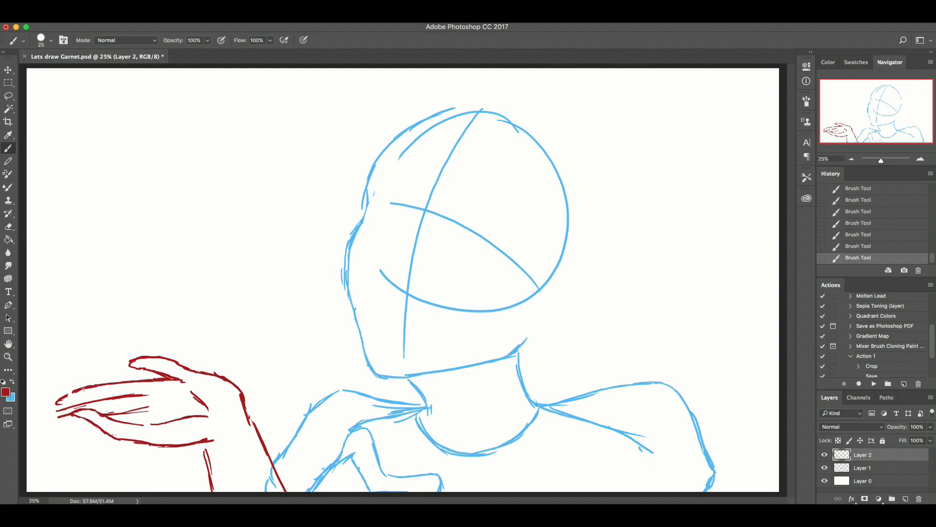
- Redraw the tip of the red hand's upper finger and draw the finger's lower edge back toward the palm
{"action": "key", "text": "e"}
{"action": "mouse_move", "coordinate": [52, 394]}
{"action": "left_mouse_down"}
{"action": "mouse_move", "coordinate": [77, 386]}
{"action": "mouse_move", "coordinate": [60, 396]}
{"action": "left_mouse_up"}
{"action": "key", "text": "b"}
{"action": "left_click_drag", "start_coordinate": [85, 387], "coordinate": [55, 401]}
{"action": "left_click_drag", "start_coordinate": [56, 399], "coordinate": [62, 404]}
{"action": "left_click_drag", "start_coordinate": [56, 404], "coordinate": [153, 393]}
- Clean up the upper finger's lines and redraw its upper edge toward the thumb base
{"action": "key", "text": "e"}
{"action": "key", "text": "b"}
{"action": "mouse_move", "coordinate": [88, 403]}
{"action": "left_mouse_down"}
{"action": "mouse_move", "coordinate": [126, 399]}
{"action": "mouse_move", "coordinate": [71, 405]}
{"action": "mouse_move", "coordinate": [146, 397]}
{"action": "mouse_move", "coordinate": [105, 394]}
{"action": "mouse_move", "coordinate": [115, 381]}
{"action": "mouse_move", "coordinate": [161, 376]}
{"action": "left_mouse_up"}
{"action": "key", "text": "super+z"}
{"action": "key", "text": "e"}
{"action": "key", "text": "b"}
{"action": "left_click_drag", "start_coordinate": [100, 385], "coordinate": [184, 380]}
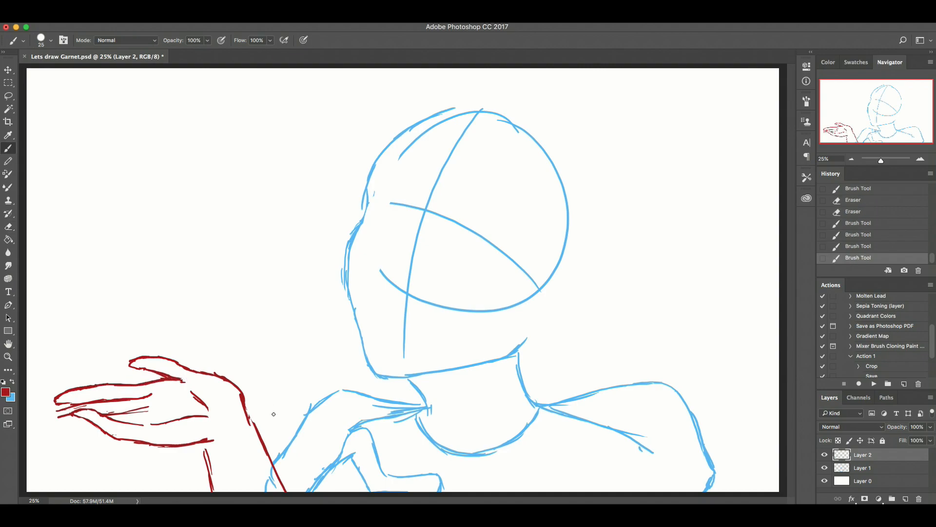
- Rework the second finger beneath the upper one, extending its pointed tip outward past the first fingertip
{"action": "mouse_move", "coordinate": [78, 404]}
{"action": "left_mouse_down"}
{"action": "mouse_move", "coordinate": [86, 403]}
{"action": "mouse_move", "coordinate": [54, 409]}
{"action": "left_mouse_up"}
{"action": "mouse_move", "coordinate": [59, 405]}
{"action": "left_mouse_down"}
{"action": "mouse_move", "coordinate": [54, 411]}
{"action": "mouse_move", "coordinate": [85, 397]}
{"action": "mouse_move", "coordinate": [147, 394]}
{"action": "left_mouse_up"}
{"action": "key", "text": "e"}
{"action": "key", "text": "b"}
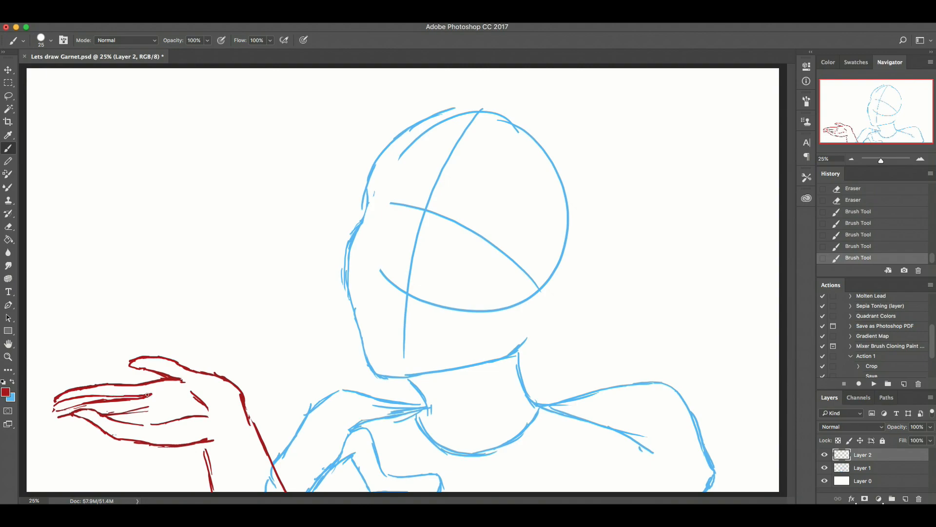
{"action": "key", "text": "e"}
{"action": "mouse_move", "coordinate": [86, 401]}
{"action": "left_mouse_down"}
{"action": "mouse_move", "coordinate": [144, 399]}
{"action": "mouse_move", "coordinate": [47, 408]}
{"action": "mouse_move", "coordinate": [59, 404]}
{"action": "left_mouse_up"}
{"action": "key", "text": "b"}
{"action": "left_click_drag", "start_coordinate": [48, 408], "coordinate": [60, 411]}
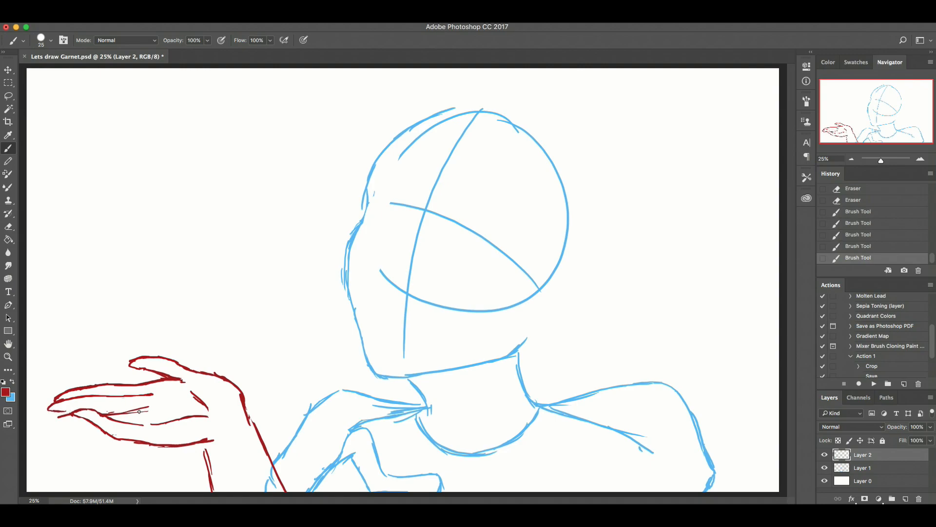
- Erase and redraw the lower finger lines of the red hand, curving them from the palm toward the fingertips
{"action": "key", "text": "e"}
{"action": "left_click_drag", "start_coordinate": [146, 409], "coordinate": [164, 407]}
{"action": "key", "text": "b"}
{"action": "left_click_drag", "start_coordinate": [159, 409], "coordinate": [122, 410]}
{"action": "left_click_drag", "start_coordinate": [139, 408], "coordinate": [103, 409]}
{"action": "mouse_move", "coordinate": [115, 409]}
{"action": "left_mouse_down"}
{"action": "mouse_move", "coordinate": [54, 416]}
{"action": "mouse_move", "coordinate": [88, 422]}
{"action": "left_mouse_up"}
{"action": "key", "text": "e"}
{"action": "key", "text": "b"}
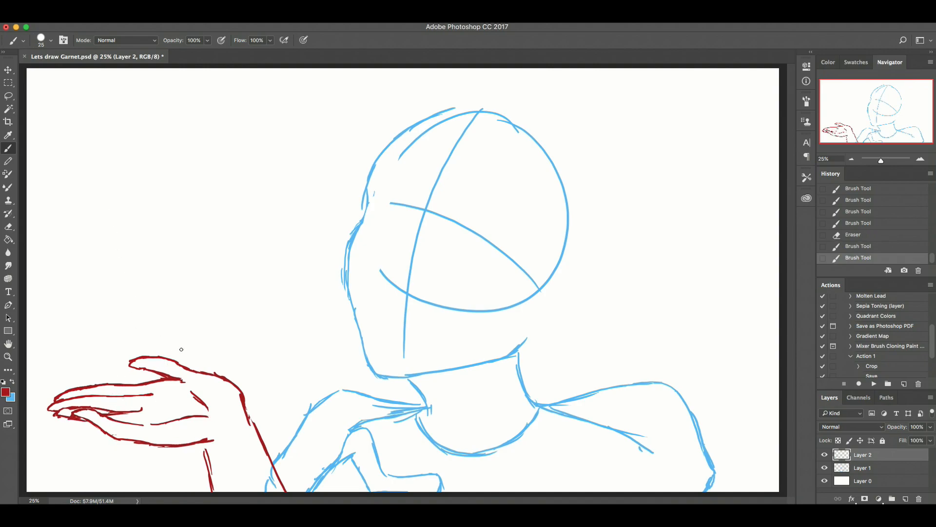
- Erase the outline between the thumb base and the wrist and redraw it with a flatter slope
{"action": "key", "text": "e"}
{"action": "mouse_move", "coordinate": [190, 365]}
{"action": "left_mouse_down"}
{"action": "mouse_move", "coordinate": [236, 382]}
{"action": "mouse_move", "coordinate": [231, 375]}
{"action": "mouse_move", "coordinate": [246, 395]}
{"action": "left_mouse_up"}
{"action": "key", "text": "b"}
{"action": "left_click_drag", "start_coordinate": [230, 376], "coordinate": [240, 387]}
{"action": "key", "text": "e"}
{"action": "left_click_drag", "start_coordinate": [189, 372], "coordinate": [212, 378]}
{"action": "left_click_drag", "start_coordinate": [212, 377], "coordinate": [245, 391]}
{"action": "key", "text": "b"}
{"action": "left_click_drag", "start_coordinate": [186, 366], "coordinate": [240, 388]}
{"action": "mouse_move", "coordinate": [229, 378]}
{"action": "left_mouse_down"}
{"action": "mouse_move", "coordinate": [253, 409]}
{"action": "mouse_move", "coordinate": [245, 423]}
{"action": "mouse_move", "coordinate": [240, 390]}
{"action": "mouse_move", "coordinate": [247, 407]}
{"action": "left_mouse_up"}
- Refine the bend of the wrist and the thumb base outline with short erased and redrawn segments
{"action": "key", "text": "e"}
{"action": "key", "text": "b"}
{"action": "left_click_drag", "start_coordinate": [237, 386], "coordinate": [249, 416]}
{"action": "key", "text": "e"}
{"action": "mouse_move", "coordinate": [218, 367]}
{"action": "left_mouse_down"}
{"action": "mouse_move", "coordinate": [232, 376]}
{"action": "mouse_move", "coordinate": [189, 372]}
{"action": "left_mouse_up"}
{"action": "key", "text": "b"}
{"action": "key", "text": "e"}
{"action": "key", "text": "b"}
{"action": "left_click_drag", "start_coordinate": [185, 371], "coordinate": [210, 370]}
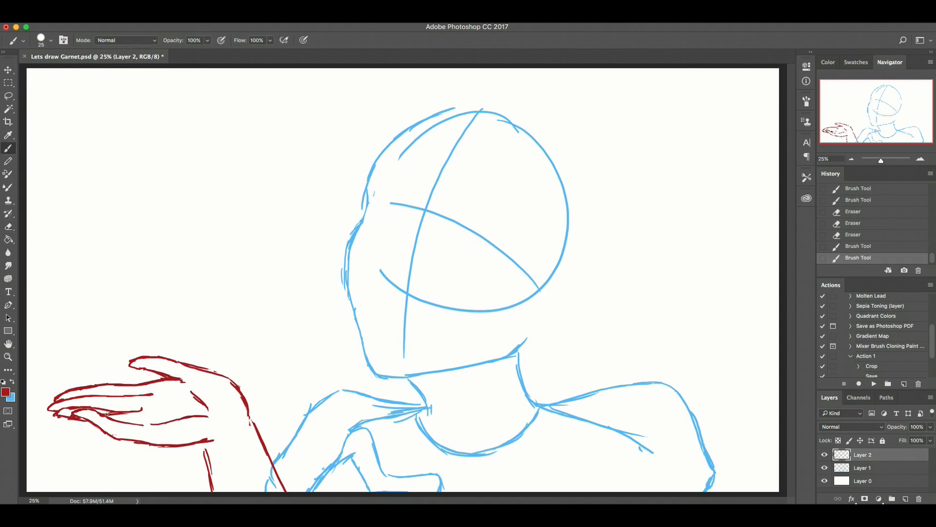
- Trim the hand's lower edge and redraw the forearm's inner line down from the heel of the palm
{"action": "key", "text": "e"}
{"action": "left_click_drag", "start_coordinate": [83, 433], "coordinate": [92, 446]}
{"action": "key", "text": "b"}
{"action": "key", "text": "e"}
{"action": "key", "text": "b"}
{"action": "left_click_drag", "start_coordinate": [203, 445], "coordinate": [213, 490]}
{"action": "key", "text": "super+z"}
{"action": "key", "text": "e"}
{"action": "left_click_drag", "start_coordinate": [208, 452], "coordinate": [218, 488]}
{"action": "key", "text": "b"}
{"action": "key", "text": "ctrl+z"}
- Erase the rough edges along the outline between the thumb and the wrist
{"action": "key", "text": "e"}
{"action": "left_click_drag", "start_coordinate": [231, 389], "coordinate": [242, 414]}
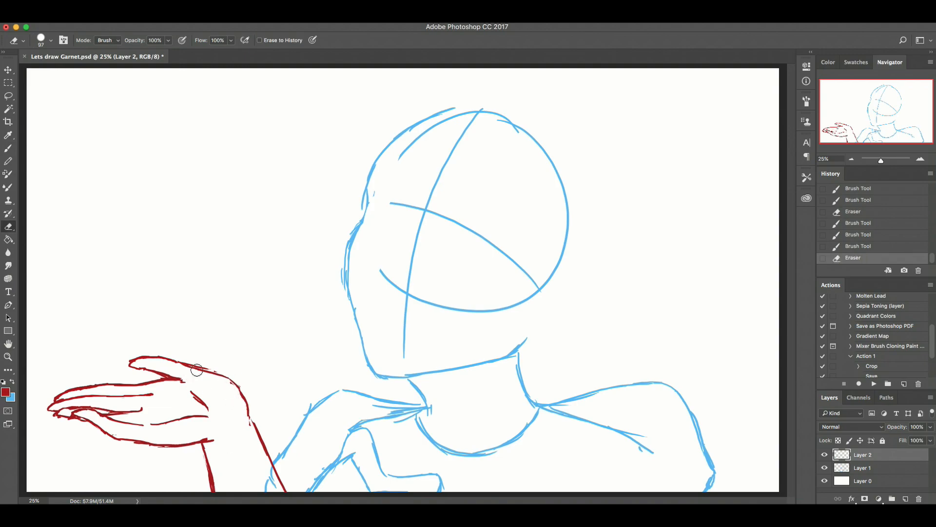
{"action": "left_click_drag", "start_coordinate": [194, 361], "coordinate": [218, 364]}
{"action": "key", "text": "b"}
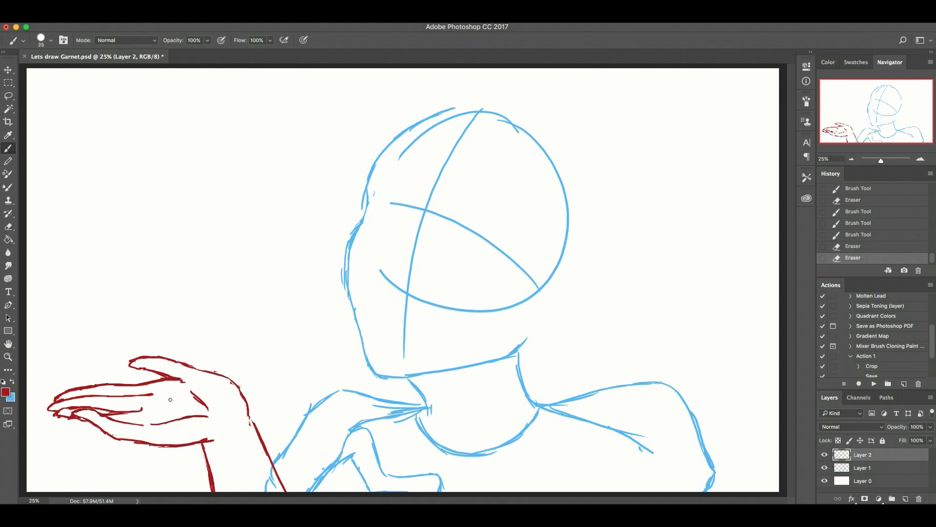
- Lower the brush opacity to 33% and paint test strokes on the blank canvas above the hand
{"action": "left_click", "coordinate": [207, 41]}
{"action": "left_click_drag", "start_coordinate": [207, 53], "coordinate": [178, 53]}
{"action": "left_click", "coordinate": [197, 206]}
{"action": "mouse_move", "coordinate": [161, 209]}
{"action": "left_mouse_down"}
{"action": "mouse_move", "coordinate": [274, 253]}
{"action": "mouse_move", "coordinate": [319, 294]}
{"action": "left_mouse_up"}
{"action": "left_click_drag", "start_coordinate": [264, 243], "coordinate": [198, 291]}
{"action": "mouse_move", "coordinate": [253, 247]}
{"action": "left_mouse_down"}
{"action": "mouse_move", "coordinate": [210, 285]}
{"action": "mouse_move", "coordinate": [249, 249]}
{"action": "left_mouse_up"}
{"action": "mouse_move", "coordinate": [262, 243]}
{"action": "left_mouse_down"}
{"action": "mouse_move", "coordinate": [195, 295]}
{"action": "mouse_move", "coordinate": [300, 228]}
{"action": "left_mouse_up"}
- Lasso and delete the test strokes on the blank canvas, deselect, and erase the leftover specks
{"action": "key", "text": "l"}
{"action": "mouse_move", "coordinate": [291, 162]}
{"action": "left_mouse_down"}
{"action": "mouse_move", "coordinate": [324, 236]}
{"action": "mouse_move", "coordinate": [277, 166]}
{"action": "left_mouse_up"}
{"action": "key", "text": "Delete"}
{"action": "key", "text": "ctrl+d"}
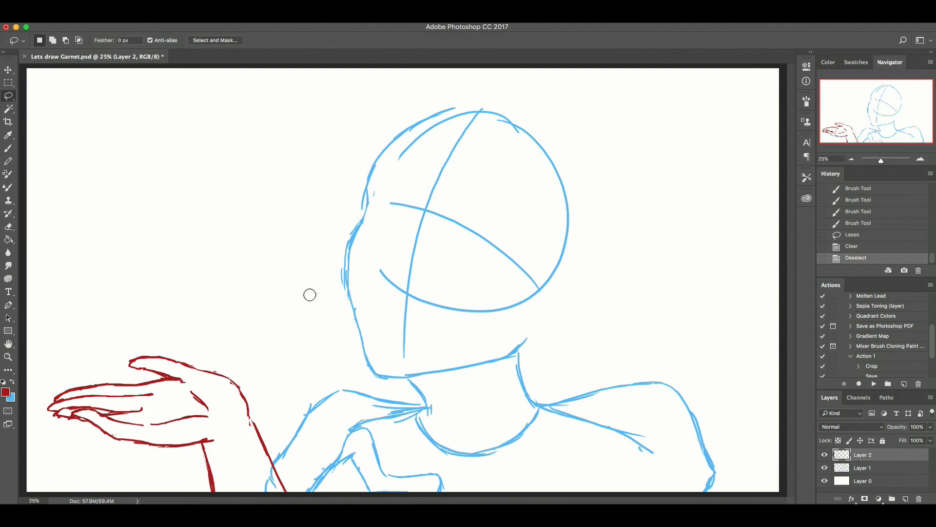
{"action": "key", "text": "e"}
{"action": "left_click", "coordinate": [313, 296]}
{"action": "key", "text": "b"}
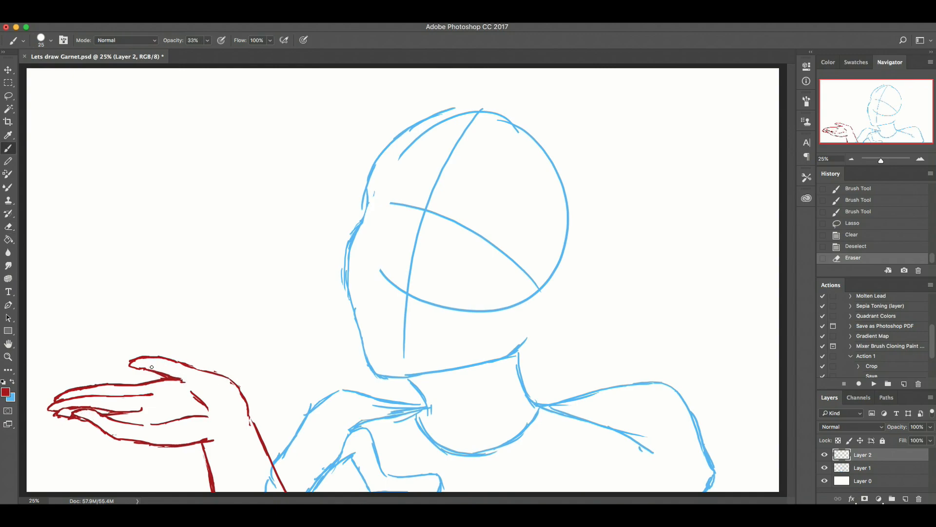
- Erase the rounded thumb tip, restore the brush opacity to 100%, and redraw the thumb shorter with a pointed tip
{"action": "key", "text": "e"}
{"action": "left_click_drag", "start_coordinate": [132, 365], "coordinate": [149, 365]}
{"action": "key", "text": "b"}
{"action": "left_click", "coordinate": [207, 41]}
{"action": "left_click_drag", "start_coordinate": [208, 52], "coordinate": [252, 57]}
{"action": "left_click", "coordinate": [147, 359]}
{"action": "left_click_drag", "start_coordinate": [144, 356], "coordinate": [150, 368]}
{"action": "mouse_move", "coordinate": [143, 358]}
{"action": "left_mouse_down"}
{"action": "mouse_move", "coordinate": [148, 365]}
{"action": "mouse_move", "coordinate": [151, 354]}
{"action": "mouse_move", "coordinate": [152, 370]}
{"action": "mouse_move", "coordinate": [165, 357]}
{"action": "mouse_move", "coordinate": [199, 366]}
{"action": "mouse_move", "coordinate": [184, 358]}
{"action": "mouse_move", "coordinate": [207, 358]}
{"action": "left_mouse_up"}
{"action": "key", "text": "e"}
{"action": "key", "text": "b"}
{"action": "key", "text": "e"}
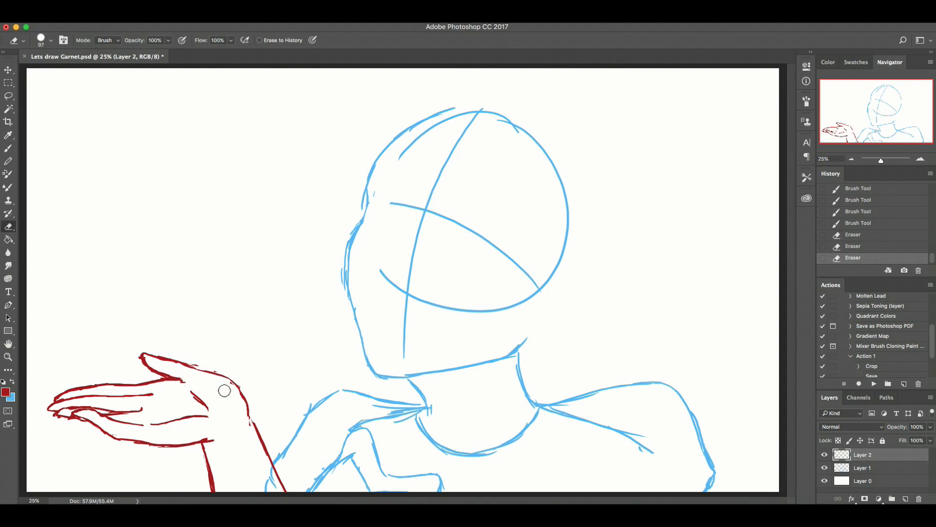
{"action": "key", "text": "b"}
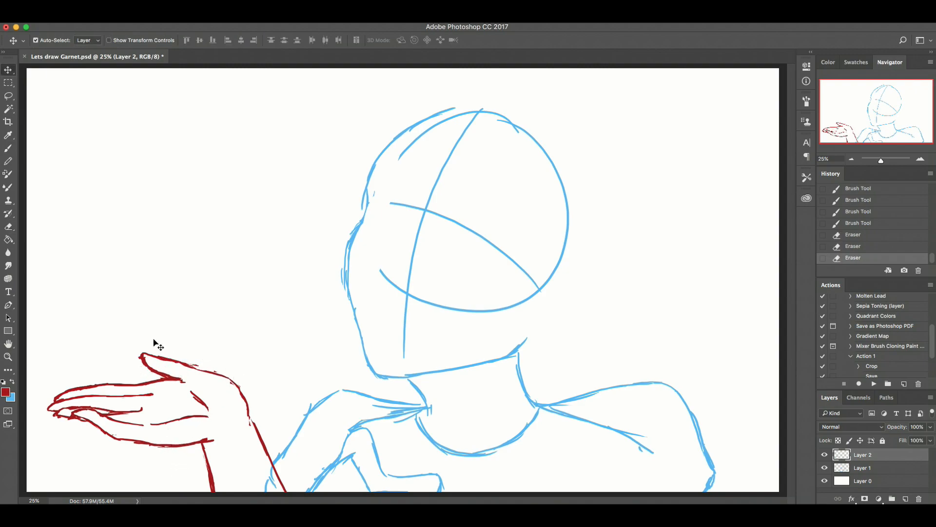
- Draw a faceted gem in the middle of the red palm
{"action": "mouse_move", "coordinate": [152, 400]}
{"action": "left_mouse_down"}
{"action": "mouse_move", "coordinate": [154, 411]}
{"action": "mouse_move", "coordinate": [153, 401]}
{"action": "left_mouse_up"}
{"action": "key", "text": "super+z"}
{"action": "left_click_drag", "start_coordinate": [154, 400], "coordinate": [182, 409]}
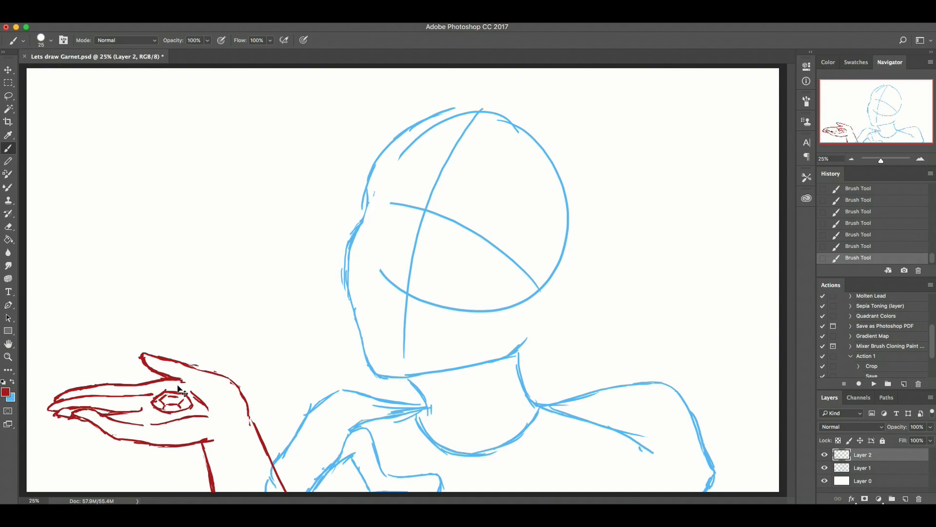
- Free-transform the red hand on Layer 2, scaling it down slightly
{"action": "key", "text": "super+t"}
{"action": "mouse_move", "coordinate": [48, 295]}
{"action": "left_mouse_down"}
{"action": "mouse_move", "coordinate": [76, 314]}
{"action": "mouse_move", "coordinate": [51, 298]}
{"action": "left_mouse_up"}
{"action": "key", "text": "Return"}
- Switch to blue on Layer 1 and replace the curved eye guideline with a flatter one across the face
{"action": "key", "text": "x"}
{"action": "left_click", "coordinate": [878, 468]}
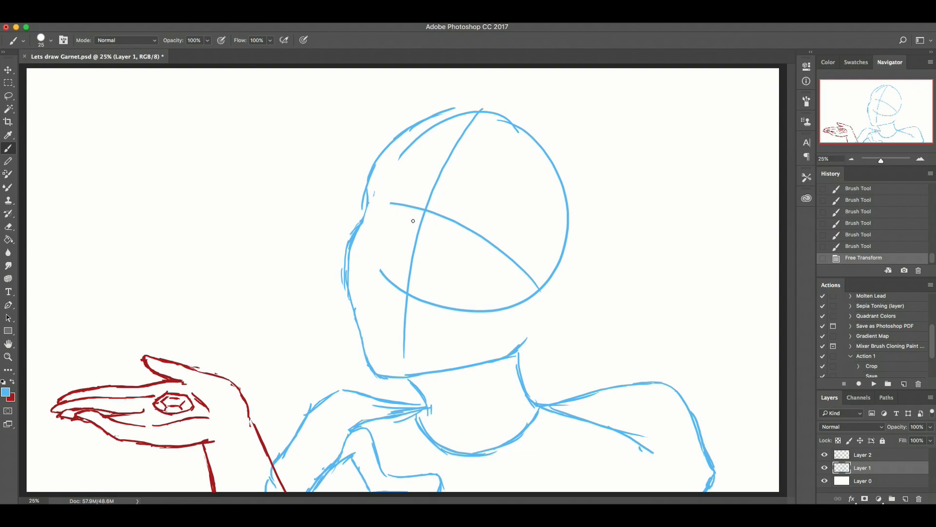
{"action": "mouse_move", "coordinate": [366, 215]}
{"action": "left_mouse_down"}
{"action": "mouse_move", "coordinate": [422, 215]}
{"action": "mouse_move", "coordinate": [539, 278]}
{"action": "mouse_move", "coordinate": [529, 270]}
{"action": "left_mouse_up"}
{"action": "key", "text": "e"}
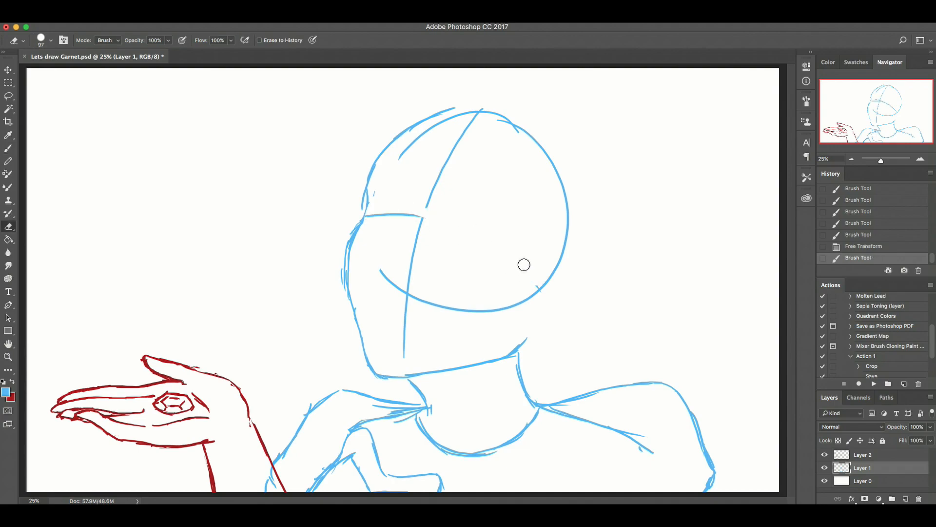
{"action": "key", "text": "b"}
{"action": "mouse_move", "coordinate": [373, 215]}
{"action": "left_mouse_down"}
{"action": "mouse_move", "coordinate": [498, 243]}
{"action": "mouse_move", "coordinate": [446, 223]}
{"action": "mouse_move", "coordinate": [502, 243]}
{"action": "left_mouse_up"}
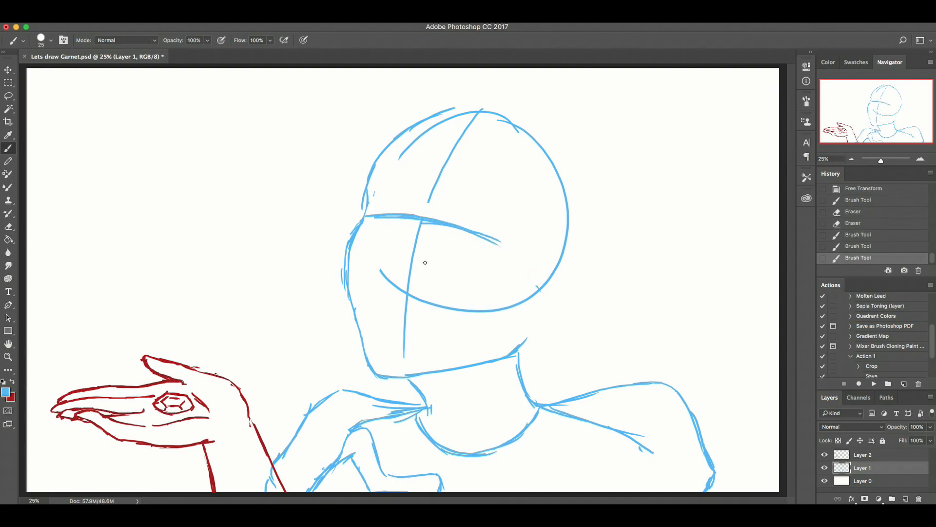
- Erase the skull circle's lower curve and draw the back of the jaw down to the neck
{"action": "key", "text": "e"}
{"action": "mouse_move", "coordinate": [415, 296]}
{"action": "left_mouse_down"}
{"action": "mouse_move", "coordinate": [504, 308]}
{"action": "mouse_move", "coordinate": [548, 280]}
{"action": "mouse_move", "coordinate": [525, 340]}
{"action": "left_mouse_up"}
{"action": "key", "text": "b"}
{"action": "left_click_drag", "start_coordinate": [539, 309], "coordinate": [516, 347]}
{"action": "left_click_drag", "start_coordinate": [544, 293], "coordinate": [537, 315]}
{"action": "left_click_drag", "start_coordinate": [526, 336], "coordinate": [512, 352]}
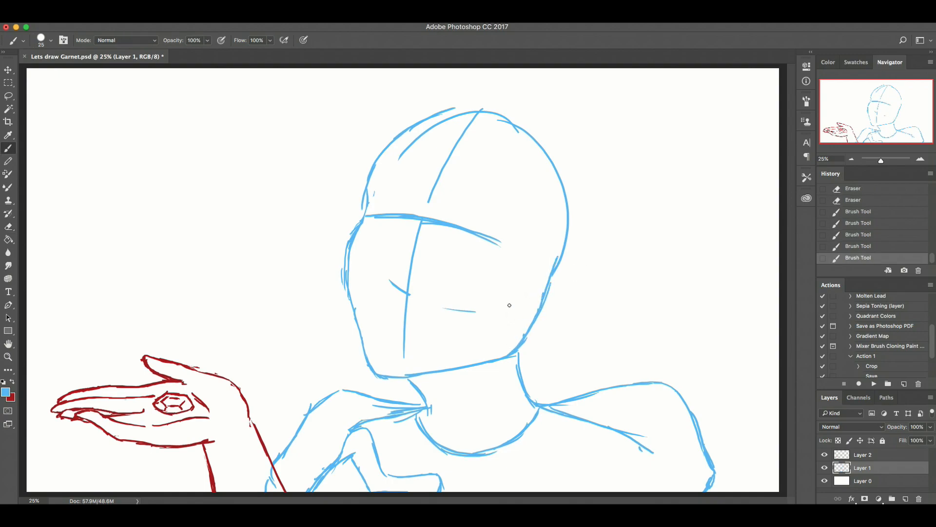
- Sketch both eyes in blue beneath the eye guideline
{"action": "left_click_drag", "start_coordinate": [448, 238], "coordinate": [441, 232]}
{"action": "left_click_drag", "start_coordinate": [435, 238], "coordinate": [477, 237]}
{"action": "left_click_drag", "start_coordinate": [383, 221], "coordinate": [368, 221]}
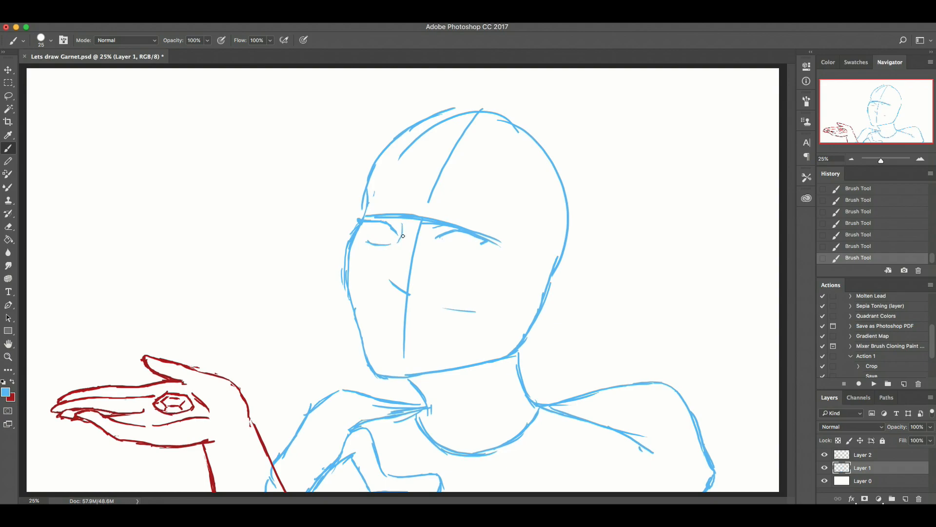
{"action": "left_click_drag", "start_coordinate": [397, 223], "coordinate": [391, 245]}
- Erase the leftover curve across the face and sketch the nose with its bridge and nostrils
{"action": "key", "text": "e"}
{"action": "left_click_drag", "start_coordinate": [410, 295], "coordinate": [390, 280]}
{"action": "mouse_move", "coordinate": [380, 283]}
{"action": "left_mouse_down"}
{"action": "mouse_move", "coordinate": [373, 266]}
{"action": "mouse_move", "coordinate": [375, 281]}
{"action": "mouse_move", "coordinate": [390, 278]}
{"action": "mouse_move", "coordinate": [395, 287]}
{"action": "mouse_move", "coordinate": [389, 277]}
{"action": "left_mouse_up"}
{"action": "key", "text": "b"}
{"action": "key", "text": "super+z"}
{"action": "mouse_move", "coordinate": [385, 277]}
{"action": "left_mouse_down"}
{"action": "mouse_move", "coordinate": [400, 279]}
{"action": "mouse_move", "coordinate": [371, 269]}
{"action": "left_mouse_up"}
{"action": "key", "text": "e"}
{"action": "left_click_drag", "start_coordinate": [366, 264], "coordinate": [373, 277]}
{"action": "key", "text": "b"}
{"action": "key", "text": "e"}
{"action": "key", "text": "b"}
{"action": "key", "text": "ctrl+z"}
{"action": "key", "text": "ctrl+z"}
{"action": "key", "text": "ctrl+z"}
{"action": "key", "text": "ctrl+z"}
{"action": "key", "text": "ctrl+z"}
- Erase the eye guideline between the eyes and most of the vertical centre line of the face
{"action": "key", "text": "e"}
{"action": "mouse_move", "coordinate": [415, 250]}
{"action": "left_mouse_down"}
{"action": "mouse_move", "coordinate": [417, 319]}
{"action": "mouse_move", "coordinate": [411, 270]}
{"action": "mouse_move", "coordinate": [401, 350]}
{"action": "mouse_move", "coordinate": [451, 309]}
{"action": "mouse_move", "coordinate": [441, 324]}
{"action": "mouse_move", "coordinate": [421, 217]}
{"action": "mouse_move", "coordinate": [383, 213]}
{"action": "mouse_move", "coordinate": [493, 223]}
{"action": "left_mouse_up"}
{"action": "left_click_drag", "start_coordinate": [445, 150], "coordinate": [428, 202]}
{"action": "key", "text": "b"}
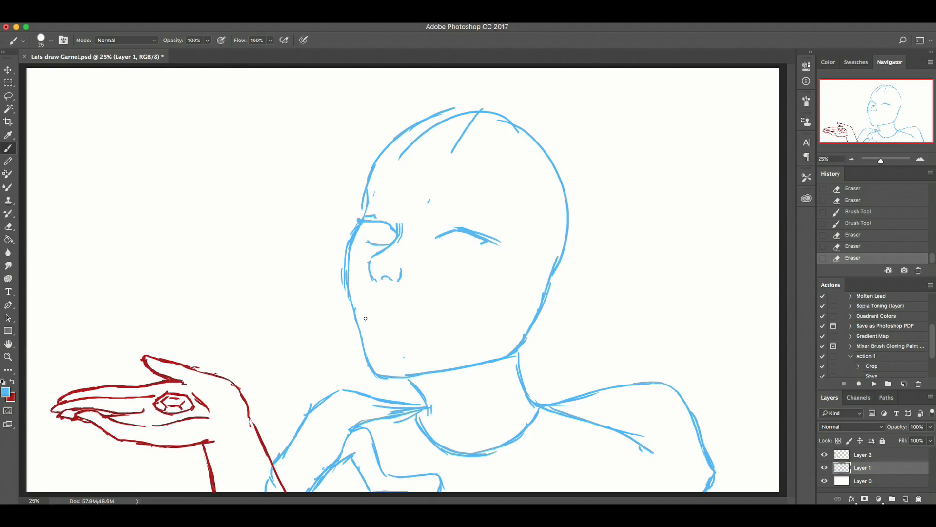
- Sketch the lips below the nose
{"action": "mouse_move", "coordinate": [370, 311]}
{"action": "left_mouse_down"}
{"action": "mouse_move", "coordinate": [404, 309]}
{"action": "mouse_move", "coordinate": [381, 304]}
{"action": "mouse_move", "coordinate": [390, 299]}
{"action": "mouse_move", "coordinate": [399, 307]}
{"action": "mouse_move", "coordinate": [364, 313]}
{"action": "mouse_move", "coordinate": [397, 315]}
{"action": "mouse_move", "coordinate": [386, 323]}
{"action": "mouse_move", "coordinate": [370, 319]}
{"action": "mouse_move", "coordinate": [394, 322]}
{"action": "mouse_move", "coordinate": [378, 317]}
{"action": "mouse_move", "coordinate": [378, 307]}
{"action": "mouse_move", "coordinate": [373, 318]}
{"action": "mouse_move", "coordinate": [363, 313]}
{"action": "mouse_move", "coordinate": [420, 303]}
{"action": "left_mouse_up"}
{"action": "key", "text": "e"}
{"action": "key", "text": "b"}
{"action": "key", "text": "e"}
{"action": "key", "text": "b"}
- Erase the old front contour of the face and redraw it from the brow down past the cheek
{"action": "key", "text": "e"}
{"action": "left_click_drag", "start_coordinate": [351, 221], "coordinate": [345, 274]}
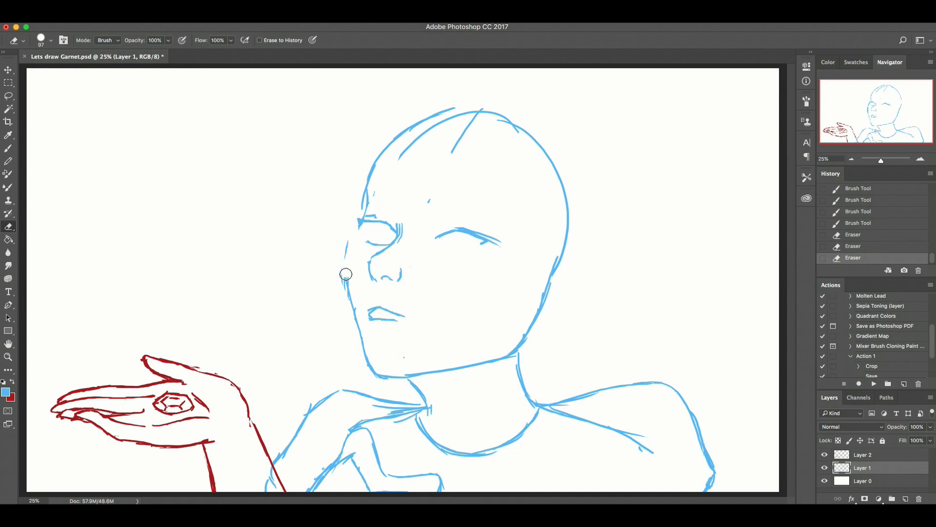
{"action": "key", "text": "b"}
{"action": "mouse_move", "coordinate": [365, 226]}
{"action": "left_mouse_down"}
{"action": "mouse_move", "coordinate": [346, 266]}
{"action": "mouse_move", "coordinate": [346, 302]}
{"action": "left_mouse_up"}
{"action": "left_click_drag", "start_coordinate": [350, 263], "coordinate": [344, 309]}
{"action": "mouse_move", "coordinate": [359, 244]}
{"action": "left_mouse_down"}
{"action": "mouse_move", "coordinate": [346, 323]}
{"action": "mouse_move", "coordinate": [356, 328]}
{"action": "mouse_move", "coordinate": [346, 297]}
{"action": "mouse_move", "coordinate": [352, 342]}
{"action": "left_mouse_up"}
{"action": "key", "text": "super+z"}
{"action": "left_click_drag", "start_coordinate": [344, 305], "coordinate": [367, 359]}
- Clean up the lower cheek contour and redraw it down to the chin
{"action": "key", "text": "e"}
{"action": "mouse_move", "coordinate": [358, 312]}
{"action": "left_mouse_down"}
{"action": "mouse_move", "coordinate": [371, 348]}
{"action": "mouse_move", "coordinate": [352, 291]}
{"action": "mouse_move", "coordinate": [366, 347]}
{"action": "left_mouse_up"}
{"action": "left_click_drag", "start_coordinate": [343, 281], "coordinate": [353, 320]}
{"action": "key", "text": "b"}
{"action": "mouse_move", "coordinate": [349, 277]}
{"action": "left_mouse_down"}
{"action": "mouse_move", "coordinate": [363, 347]}
{"action": "mouse_move", "coordinate": [351, 315]}
{"action": "mouse_move", "coordinate": [369, 367]}
{"action": "mouse_move", "coordinate": [357, 333]}
{"action": "mouse_move", "coordinate": [374, 375]}
{"action": "mouse_move", "coordinate": [394, 380]}
{"action": "mouse_move", "coordinate": [363, 347]}
{"action": "mouse_move", "coordinate": [390, 379]}
{"action": "left_mouse_up"}
{"action": "key", "text": "super+z"}
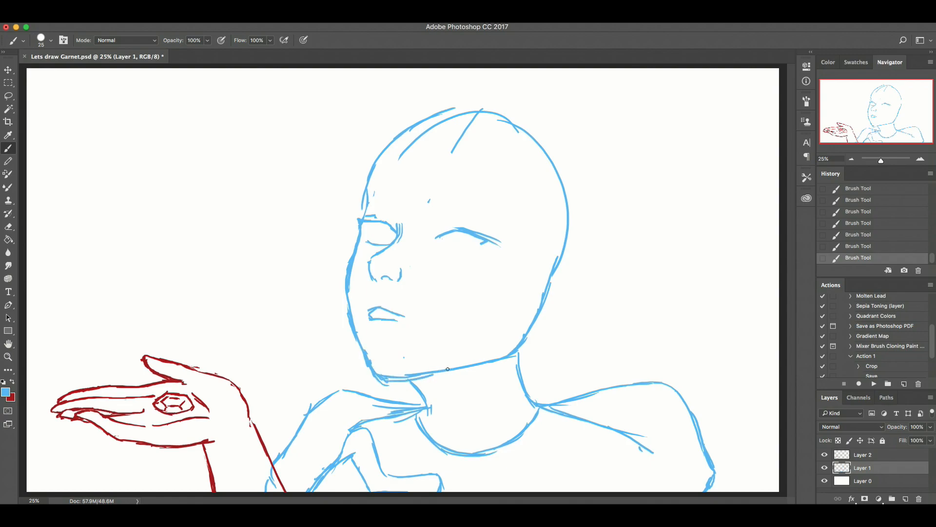
- Erase the doubled lines along the chin and the front of the jawline
{"action": "key", "text": "e"}
{"action": "mouse_move", "coordinate": [385, 377]}
{"action": "left_mouse_down"}
{"action": "mouse_move", "coordinate": [461, 360]}
{"action": "mouse_move", "coordinate": [426, 365]}
{"action": "left_mouse_up"}
{"action": "left_click_drag", "start_coordinate": [420, 368], "coordinate": [442, 362]}
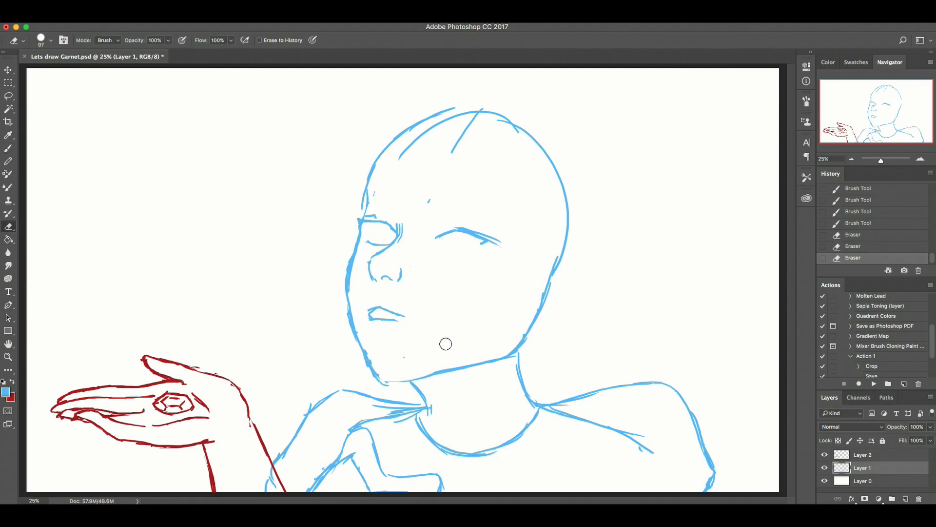
- Select the mouth and nudge it slightly away from the front of the face with Free Transform
{"action": "key", "text": "l"}
{"action": "mouse_move", "coordinate": [387, 292]}
{"action": "left_mouse_down"}
{"action": "mouse_move", "coordinate": [419, 310]}
{"action": "mouse_move", "coordinate": [388, 325]}
{"action": "left_mouse_up"}
{"action": "key", "text": "ctrl+t"}
{"action": "key", "text": "Return"}
{"action": "key", "text": "ctrl+d"}
- Erase and redraw the chin contour and the underside of the jaw, removing the stray mark above the chin
{"action": "key", "text": "e"}
{"action": "left_click_drag", "start_coordinate": [364, 362], "coordinate": [385, 380]}
{"action": "key", "text": "b"}
{"action": "key", "text": "ctrl+z"}
{"action": "left_click_drag", "start_coordinate": [380, 378], "coordinate": [411, 380]}
{"action": "left_click_drag", "start_coordinate": [411, 381], "coordinate": [471, 357]}
{"action": "key", "text": "e"}
{"action": "left_click_drag", "start_coordinate": [400, 353], "coordinate": [408, 350]}
- Erase the stray marks and guide line on the forehead and redraw the front forehead contour
{"action": "left_click_drag", "start_coordinate": [427, 198], "coordinate": [435, 194]}
{"action": "left_click_drag", "start_coordinate": [476, 117], "coordinate": [455, 149]}
{"action": "mouse_move", "coordinate": [375, 194]}
{"action": "left_mouse_down"}
{"action": "mouse_move", "coordinate": [375, 215]}
{"action": "mouse_move", "coordinate": [362, 199]}
{"action": "mouse_move", "coordinate": [369, 181]}
{"action": "mouse_move", "coordinate": [361, 212]}
{"action": "mouse_move", "coordinate": [378, 163]}
{"action": "left_mouse_up"}
{"action": "key", "text": "b"}
{"action": "key", "text": "super+z"}
{"action": "left_click_drag", "start_coordinate": [371, 174], "coordinate": [384, 155]}
- Add a lower lid line under the near eye and clean up the strokes beside the nose bridge
{"action": "key", "text": "e"}
{"action": "key", "text": "b"}
{"action": "left_click_drag", "start_coordinate": [438, 250], "coordinate": [468, 253]}
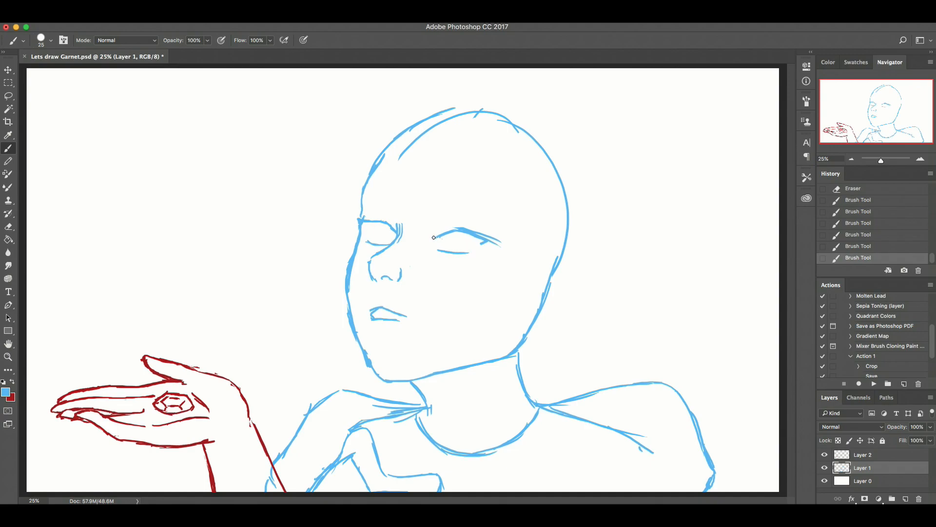
{"action": "key", "text": "e"}
{"action": "left_click_drag", "start_coordinate": [404, 239], "coordinate": [411, 225]}
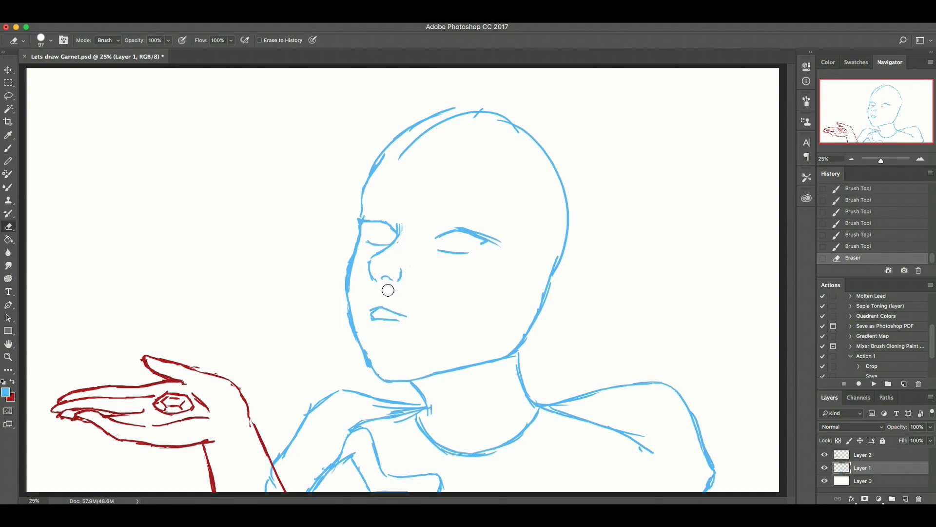
- Erase the rear part of the jawline and the contour rising from it toward the back of the head
{"action": "mouse_move", "coordinate": [488, 360]}
{"action": "left_mouse_down"}
{"action": "mouse_move", "coordinate": [534, 326]}
{"action": "mouse_move", "coordinate": [499, 359]}
{"action": "left_mouse_up"}
{"action": "left_click_drag", "start_coordinate": [552, 315], "coordinate": [496, 349]}
{"action": "mouse_move", "coordinate": [546, 295]}
{"action": "left_mouse_down"}
{"action": "mouse_move", "coordinate": [529, 324]}
{"action": "mouse_move", "coordinate": [550, 272]}
{"action": "left_mouse_up"}
{"action": "left_click_drag", "start_coordinate": [550, 272], "coordinate": [529, 318]}
- Draw round irises inside both eyes and reinforce the lower eyelid lines
{"action": "key", "text": "b"}
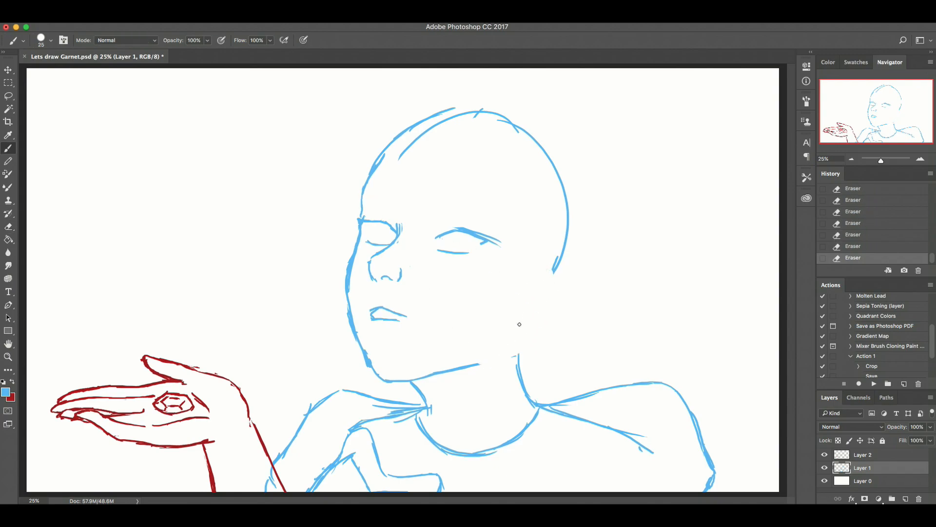
{"action": "mouse_move", "coordinate": [381, 224]}
{"action": "left_mouse_down"}
{"action": "mouse_move", "coordinate": [379, 237]}
{"action": "mouse_move", "coordinate": [373, 226]}
{"action": "mouse_move", "coordinate": [377, 242]}
{"action": "mouse_move", "coordinate": [397, 231]}
{"action": "left_mouse_up"}
{"action": "key", "text": "e"}
{"action": "key", "text": "b"}
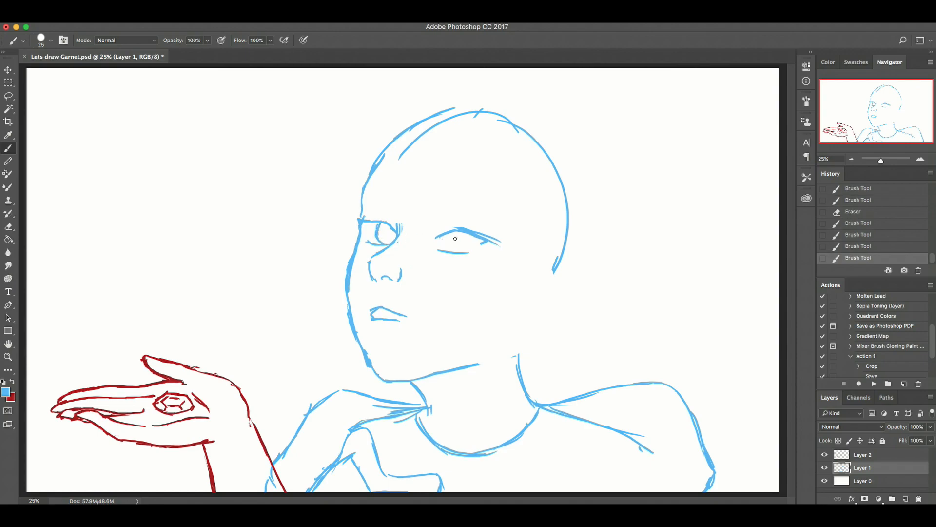
{"action": "mouse_move", "coordinate": [453, 235]}
{"action": "left_mouse_down"}
{"action": "mouse_move", "coordinate": [459, 253]}
{"action": "mouse_move", "coordinate": [454, 240]}
{"action": "mouse_move", "coordinate": [466, 252]}
{"action": "mouse_move", "coordinate": [476, 241]}
{"action": "mouse_move", "coordinate": [480, 256]}
{"action": "mouse_move", "coordinate": [443, 254]}
{"action": "mouse_move", "coordinate": [468, 253]}
{"action": "left_mouse_up"}
{"action": "key", "text": "e"}
{"action": "key", "text": "b"}
{"action": "left_click_drag", "start_coordinate": [471, 253], "coordinate": [467, 253]}
{"action": "left_click_drag", "start_coordinate": [386, 245], "coordinate": [370, 242]}
- Select the nose and transform it to 104.54% height with a 1.06° horizontal skew, moving it slightly inward
{"action": "key", "text": "l"}
{"action": "mouse_move", "coordinate": [414, 263]}
{"action": "left_mouse_down"}
{"action": "mouse_move", "coordinate": [413, 284]}
{"action": "mouse_move", "coordinate": [363, 285]}
{"action": "mouse_move", "coordinate": [368, 249]}
{"action": "mouse_move", "coordinate": [389, 245]}
{"action": "mouse_move", "coordinate": [397, 231]}
{"action": "mouse_move", "coordinate": [415, 247]}
{"action": "left_mouse_up"}
{"action": "key", "text": "super+t"}
{"action": "left_click_drag", "start_coordinate": [386, 292], "coordinate": [392, 286]}
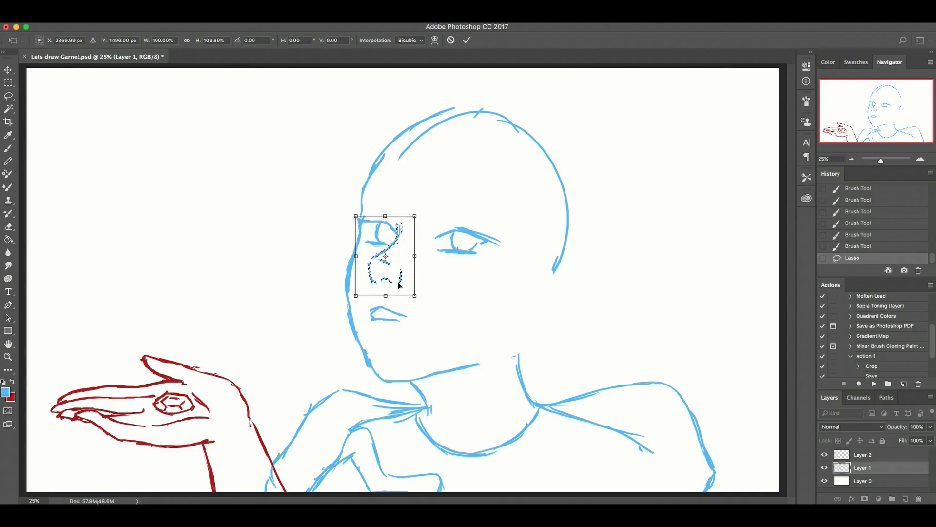
{"action": "left_click_drag", "start_coordinate": [414, 255], "coordinate": [417, 255]}
{"action": "left_click_drag", "start_coordinate": [388, 296], "coordinate": [389, 297]}
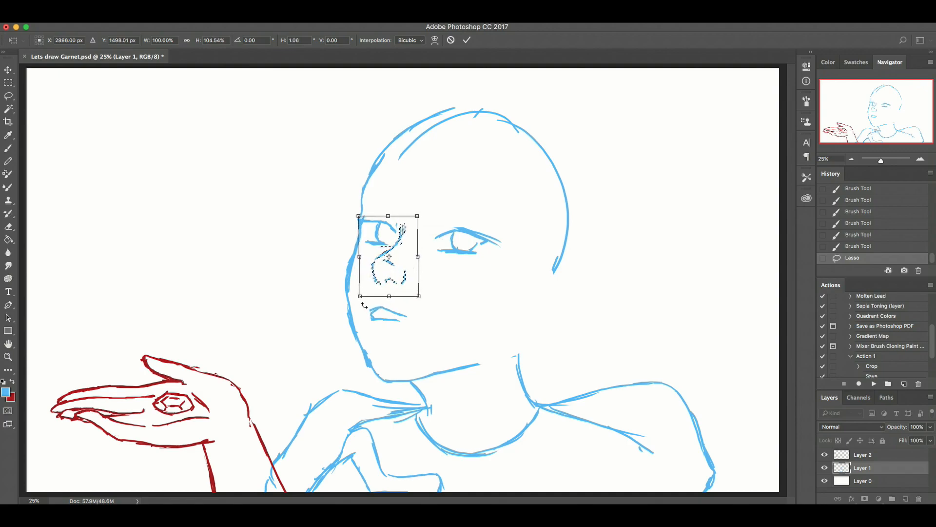
{"action": "key", "text": "Return"}
{"action": "key", "text": "ctrl+d"}
- Draw full upper and lower lips around the mouth line, meeting at a pointed corner
{"action": "key", "text": "b"}
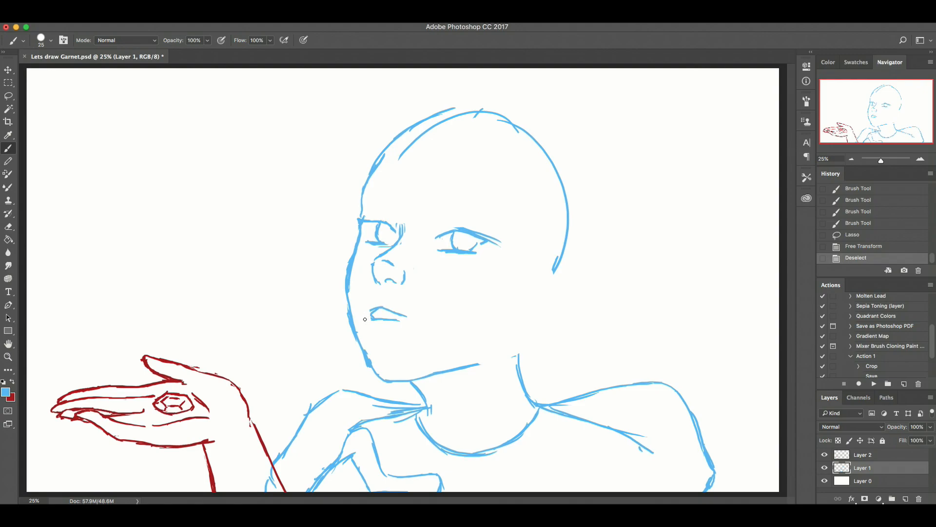
{"action": "left_click_drag", "start_coordinate": [368, 318], "coordinate": [378, 337]}
{"action": "key", "text": "super+z"}
{"action": "mouse_move", "coordinate": [376, 337]}
{"action": "left_mouse_down"}
{"action": "mouse_move", "coordinate": [385, 335]}
{"action": "mouse_move", "coordinate": [367, 327]}
{"action": "left_mouse_up"}
{"action": "key", "text": "super+z"}
{"action": "key", "text": "e"}
{"action": "key", "text": "b"}
{"action": "mouse_move", "coordinate": [369, 322]}
{"action": "left_mouse_down"}
{"action": "mouse_move", "coordinate": [370, 337]}
{"action": "mouse_move", "coordinate": [407, 322]}
{"action": "mouse_move", "coordinate": [401, 326]}
{"action": "left_mouse_up"}
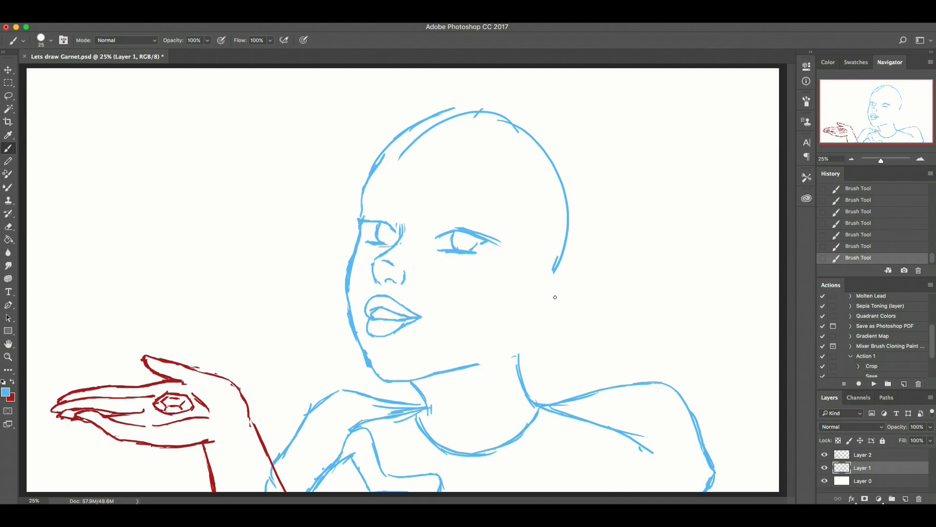
- Trim the lower end of the back-of-head contour and draw eyelid creases above both eyes
{"action": "key", "text": "e"}
{"action": "left_click_drag", "start_coordinate": [552, 259], "coordinate": [557, 273]}
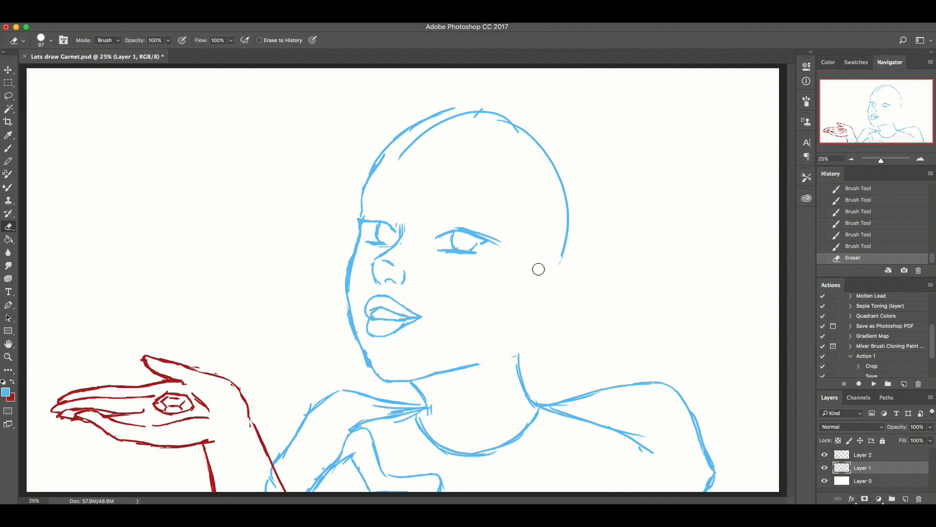
{"action": "key", "text": "b"}
{"action": "left_click_drag", "start_coordinate": [444, 229], "coordinate": [469, 225]}
{"action": "left_click_drag", "start_coordinate": [394, 222], "coordinate": [395, 225]}
{"action": "left_click_drag", "start_coordinate": [373, 214], "coordinate": [392, 217]}
- Draw flat, slender eyebrows above both eyes
{"action": "left_click_drag", "start_coordinate": [385, 216], "coordinate": [498, 211]}
{"action": "left_click_drag", "start_coordinate": [437, 205], "coordinate": [496, 208]}
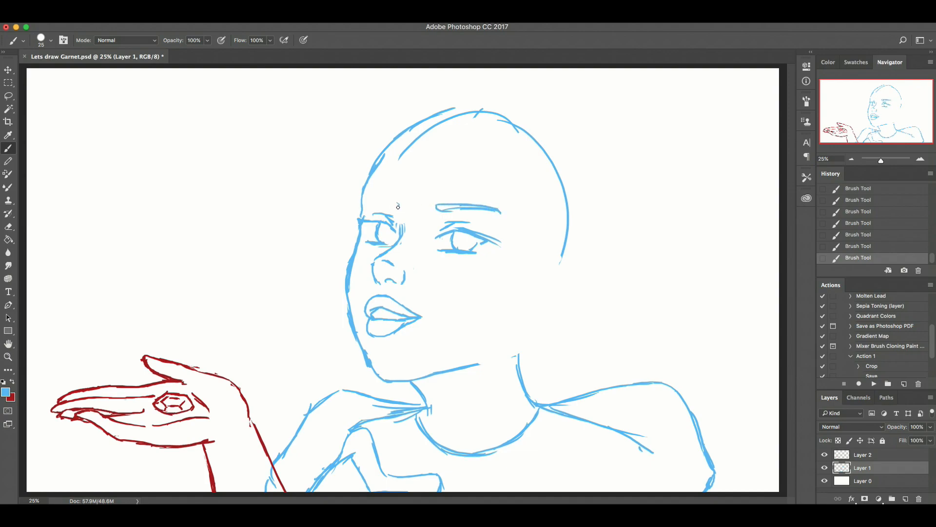
{"action": "left_click_drag", "start_coordinate": [407, 201], "coordinate": [369, 199]}
- Draw a third eye in the middle of the forehead with a lid, round iris and lower line
{"action": "mouse_move", "coordinate": [414, 176]}
{"action": "left_mouse_down"}
{"action": "mouse_move", "coordinate": [443, 170]}
{"action": "mouse_move", "coordinate": [440, 180]}
{"action": "mouse_move", "coordinate": [432, 171]}
{"action": "left_mouse_up"}
{"action": "key", "text": "super+z"}
{"action": "left_click_drag", "start_coordinate": [415, 190], "coordinate": [446, 192]}
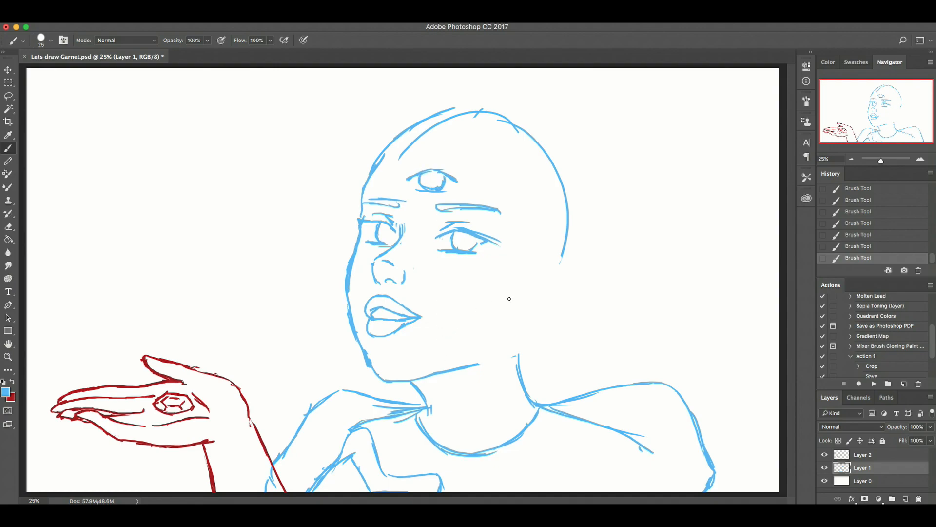
- Clean up the outer edge of the lower cheek contour and hide Layer 2
{"action": "key", "text": "e"}
{"action": "left_click_drag", "start_coordinate": [355, 349], "coordinate": [369, 388]}
{"action": "left_click", "coordinate": [825, 455]}
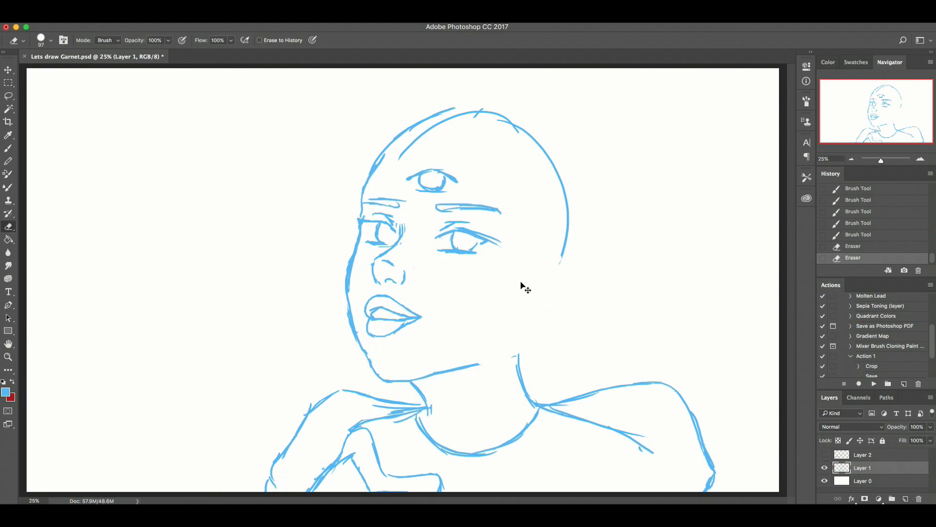
- Flip the Layer 1 sketch horizontally
{"action": "key", "text": "ctrl+t"}
{"action": "right_click", "coordinate": [558, 245]}
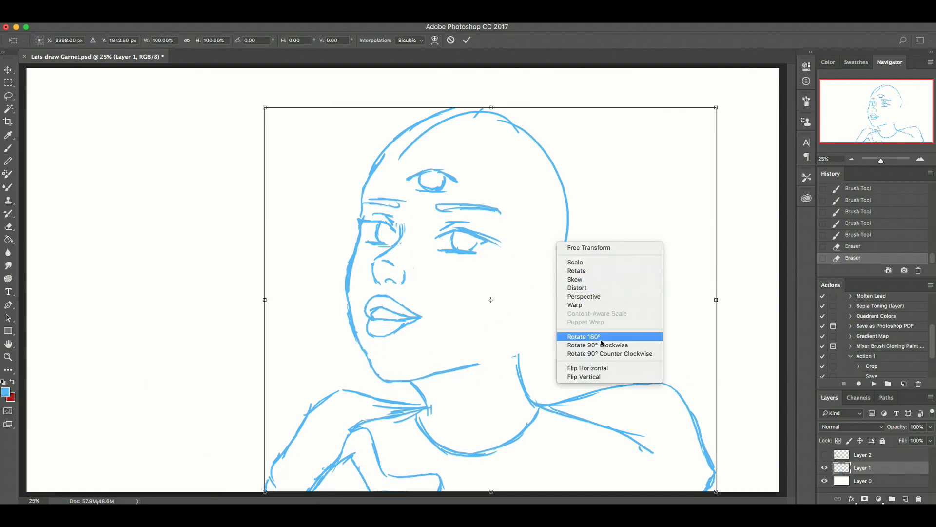
{"action": "left_click", "coordinate": [604, 369]}
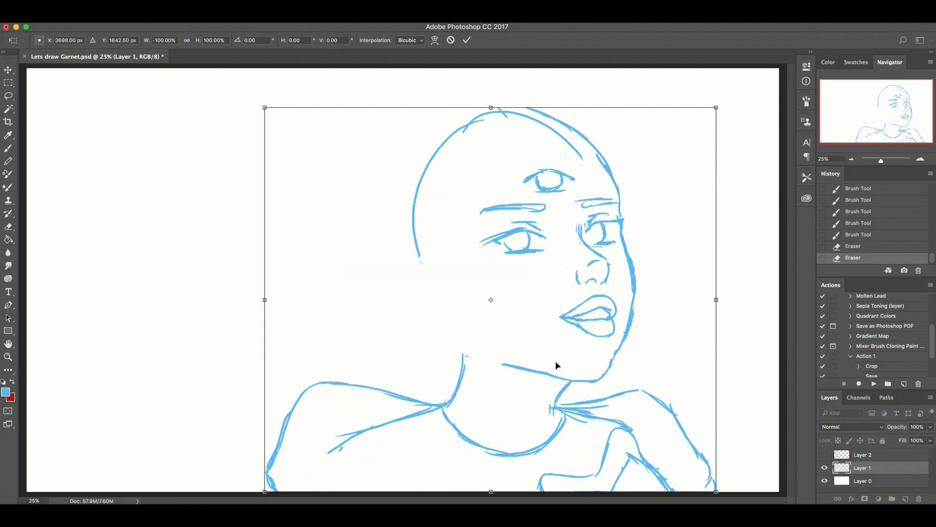
{"action": "key", "text": "Return"}
- Select the lips and transform them to about 108.7% width with a horizontal skew of about -4.75°
{"action": "key", "text": "e"}
{"action": "key", "text": "l"}
{"action": "mouse_move", "coordinate": [532, 315]}
{"action": "left_mouse_down"}
{"action": "mouse_move", "coordinate": [578, 358]}
{"action": "mouse_move", "coordinate": [617, 333]}
{"action": "mouse_move", "coordinate": [623, 298]}
{"action": "mouse_move", "coordinate": [555, 315]}
{"action": "left_mouse_up"}
{"action": "key", "text": "ctrl+t"}
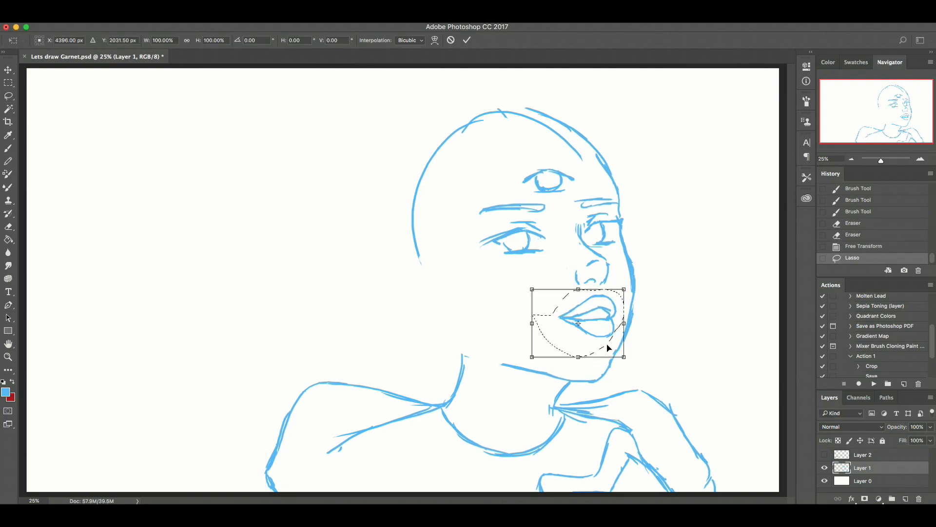
{"action": "left_click_drag", "start_coordinate": [579, 358], "coordinate": [573, 358]}
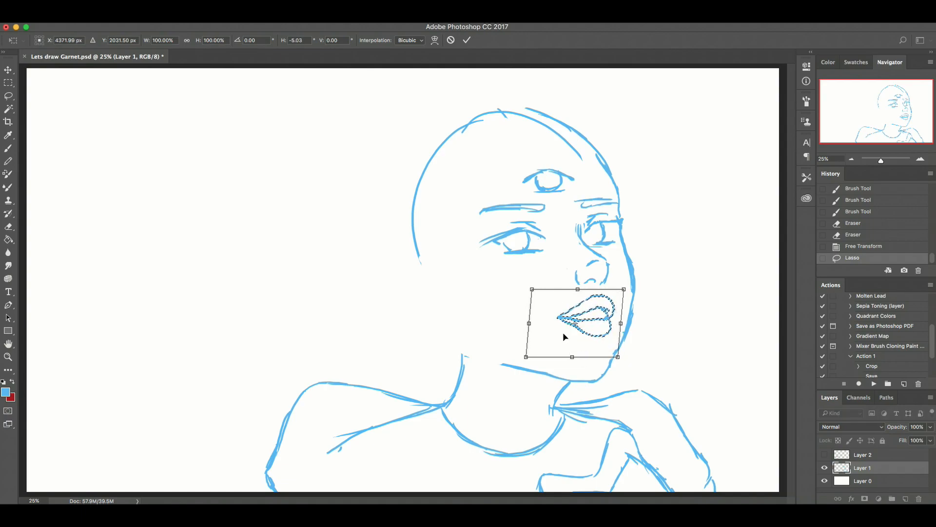
{"action": "left_click_drag", "start_coordinate": [529, 326], "coordinate": [522, 323]}
{"action": "left_click_drag", "start_coordinate": [622, 323], "coordinate": [620, 325]}
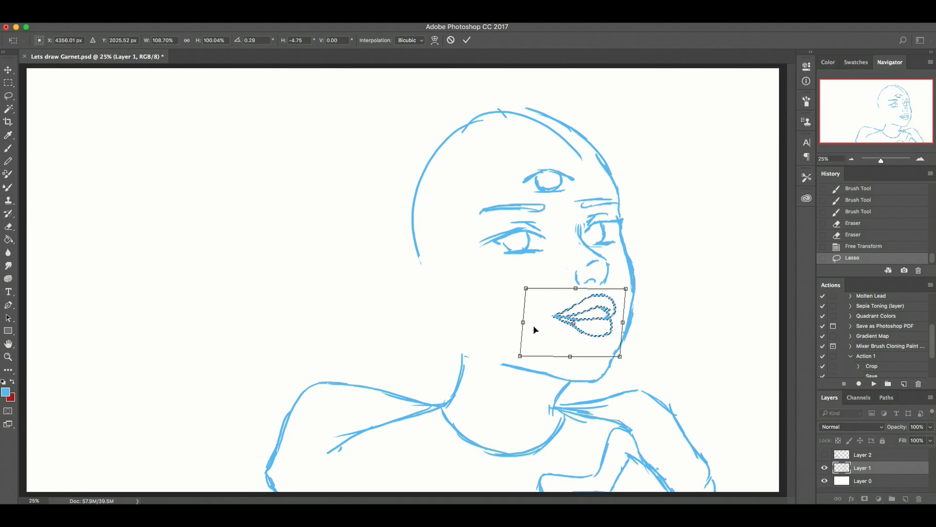
- Warp the lips to lift their outer corner slightly, compare with the earlier version, and clear the selection
{"action": "right_click", "coordinate": [554, 316]}
{"action": "left_click", "coordinate": [561, 362]}
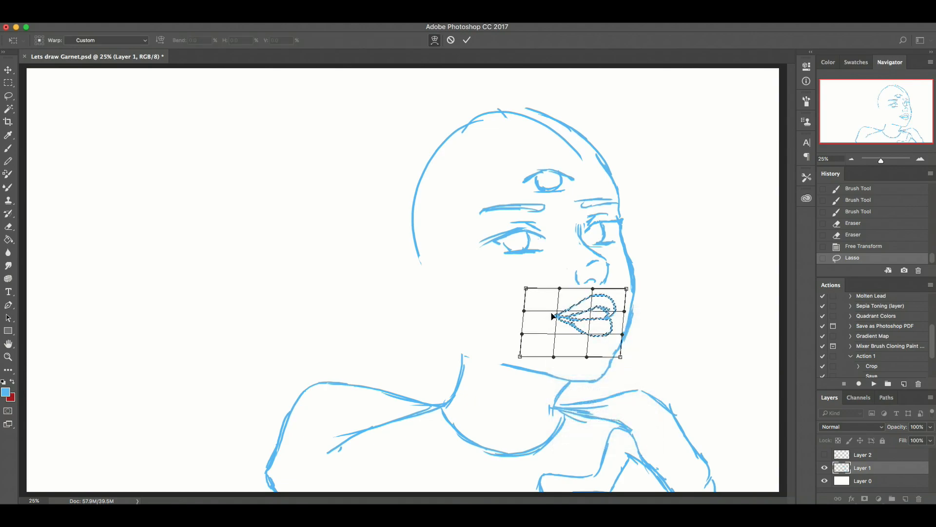
{"action": "left_click_drag", "start_coordinate": [552, 313], "coordinate": [579, 318]}
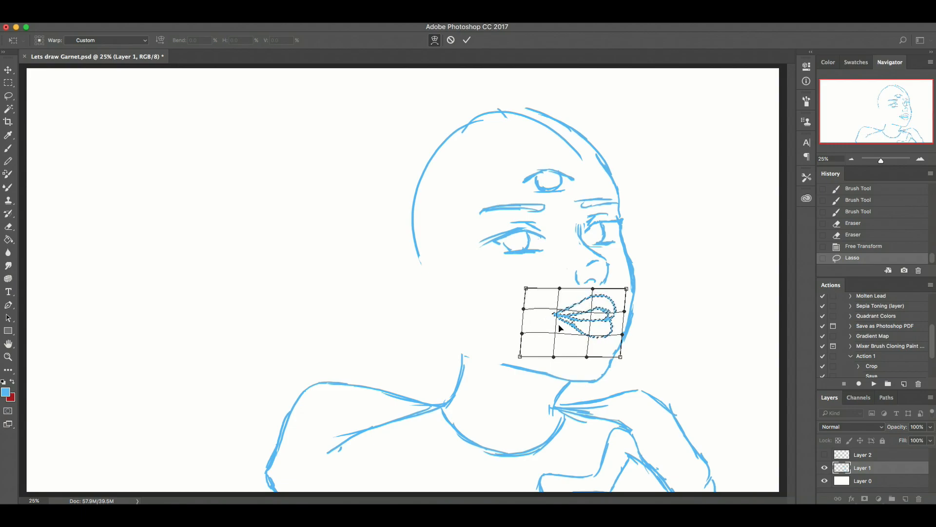
{"action": "key", "text": "Return"}
{"action": "key", "text": "super+z"}
{"action": "key", "text": "super+z"}
{"action": "key", "text": "super+z"}
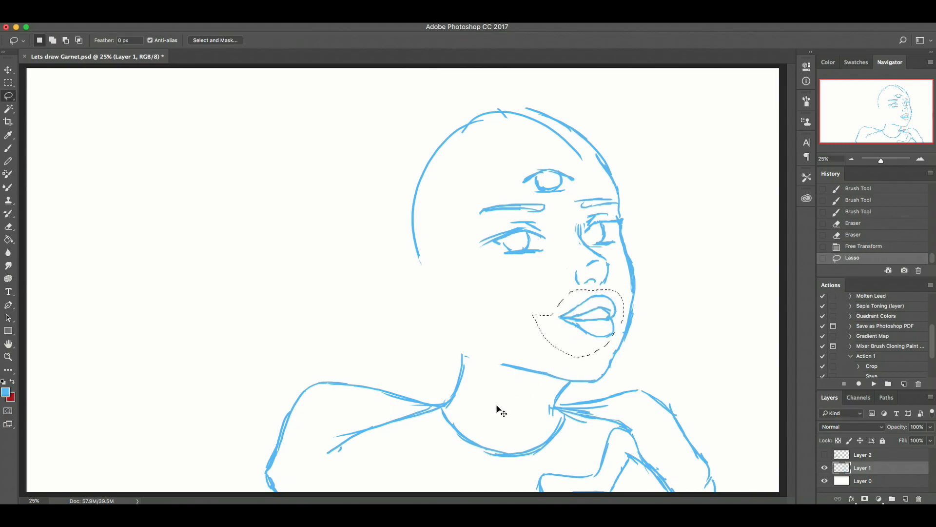
{"action": "key", "text": "shift+super+z"}
{"action": "key", "text": "super+d"}
- Flip the Layer 1 sketch horizontally back to its original direction
{"action": "key", "text": "super+t"}
{"action": "right_click", "coordinate": [515, 311]}
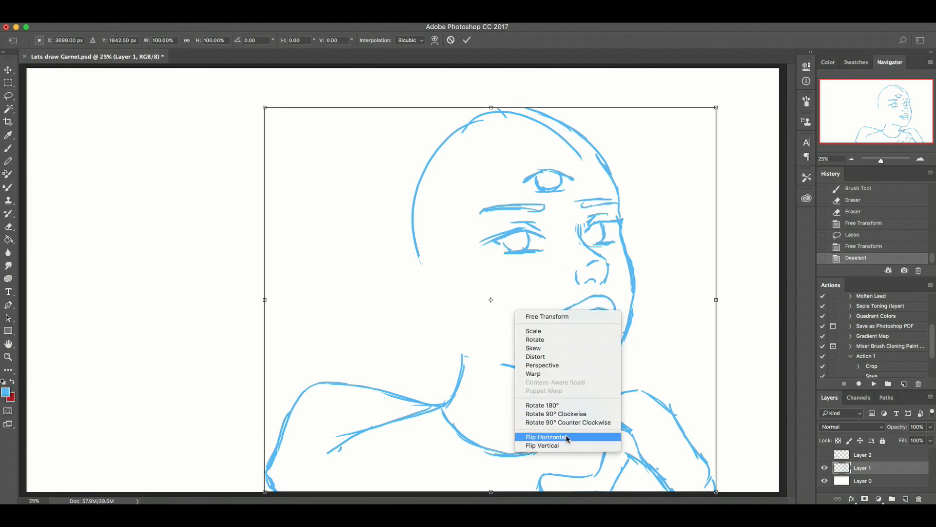
{"action": "left_click", "coordinate": [565, 437]}
{"action": "key", "text": "Return"}
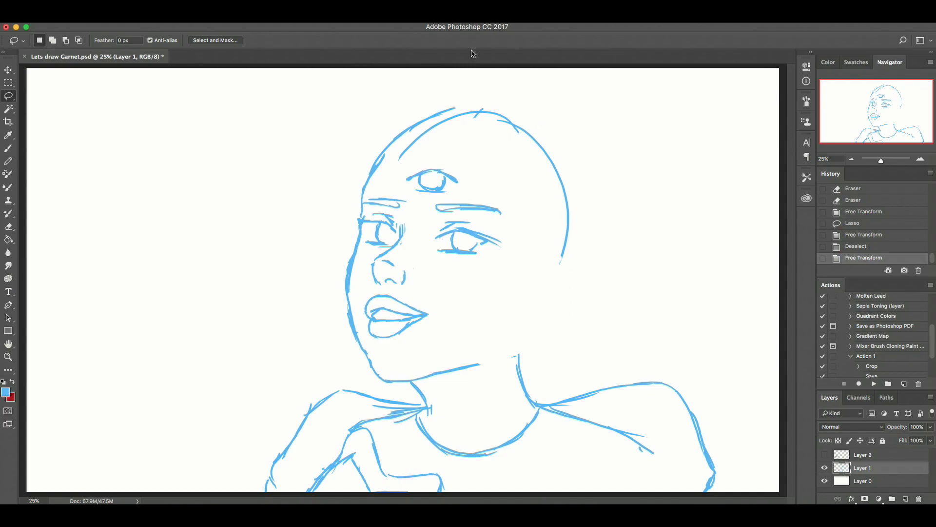
- Erase the doubled inner skull line at the forehead and the contour at the crown
{"action": "key", "text": "b"}
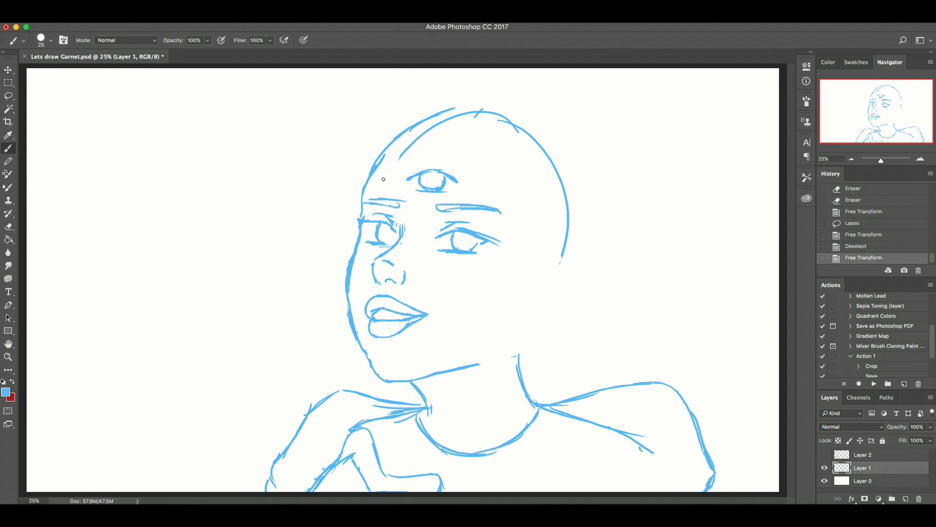
{"action": "key", "text": "e"}
{"action": "mouse_move", "coordinate": [395, 157]}
{"action": "left_mouse_down"}
{"action": "mouse_move", "coordinate": [453, 127]}
{"action": "mouse_move", "coordinate": [425, 132]}
{"action": "mouse_move", "coordinate": [436, 130]}
{"action": "mouse_move", "coordinate": [391, 162]}
{"action": "left_mouse_up"}
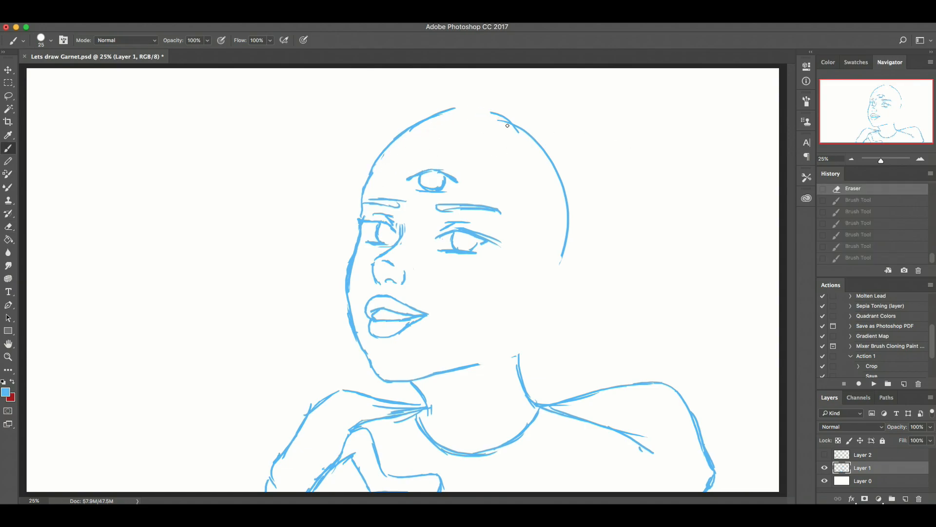
- Draw the hairline across the upper forehead and bring it down past the temple
{"action": "left_click", "coordinate": [512, 128]}
{"action": "mouse_move", "coordinate": [527, 133]}
{"action": "left_mouse_down"}
{"action": "mouse_move", "coordinate": [511, 143]}
{"action": "mouse_move", "coordinate": [404, 148]}
{"action": "left_mouse_up"}
{"action": "left_click_drag", "start_coordinate": [471, 145], "coordinate": [386, 149]}
{"action": "mouse_move", "coordinate": [443, 152]}
{"action": "left_mouse_down"}
{"action": "mouse_move", "coordinate": [386, 153]}
{"action": "mouse_move", "coordinate": [368, 142]}
{"action": "mouse_move", "coordinate": [422, 157]}
{"action": "mouse_move", "coordinate": [401, 155]}
{"action": "left_mouse_up"}
{"action": "left_click_drag", "start_coordinate": [369, 148], "coordinate": [380, 156]}
{"action": "mouse_move", "coordinate": [485, 154]}
{"action": "left_mouse_down"}
{"action": "mouse_move", "coordinate": [539, 141]}
{"action": "mouse_move", "coordinate": [531, 222]}
{"action": "left_mouse_up"}
{"action": "left_click_drag", "start_coordinate": [515, 164], "coordinate": [552, 250]}
- Draw the inner edge of the hair from the temple down behind the jaw, curving onto the shoulder
{"action": "mouse_move", "coordinate": [534, 347]}
{"action": "left_mouse_down"}
{"action": "mouse_move", "coordinate": [516, 220]}
{"action": "mouse_move", "coordinate": [514, 372]}
{"action": "left_mouse_up"}
{"action": "key", "text": "ctrl+z"}
{"action": "left_click_drag", "start_coordinate": [507, 292], "coordinate": [506, 320]}
{"action": "left_click_drag", "start_coordinate": [511, 356], "coordinate": [519, 367]}
{"action": "key", "text": "ctrl+z"}
{"action": "left_click_drag", "start_coordinate": [499, 318], "coordinate": [519, 379]}
{"action": "mouse_move", "coordinate": [501, 341]}
{"action": "left_mouse_down"}
{"action": "mouse_move", "coordinate": [559, 394]}
{"action": "mouse_move", "coordinate": [575, 387]}
{"action": "left_mouse_up"}
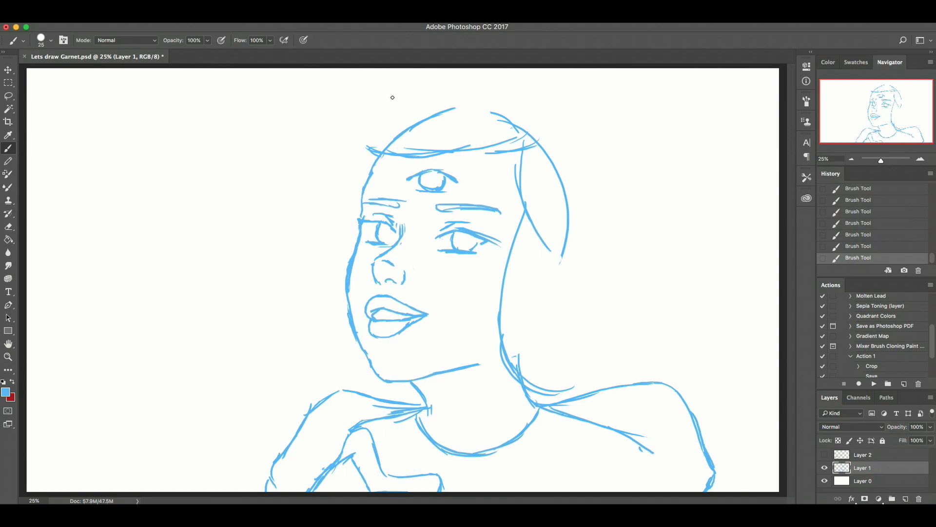
- Draw the front edge of the upper hair rising from the hairline toward the top of the canvas
{"action": "left_click_drag", "start_coordinate": [376, 148], "coordinate": [361, 114]}
{"action": "mouse_move", "coordinate": [360, 127]}
{"action": "left_mouse_down"}
{"action": "mouse_move", "coordinate": [370, 69]}
{"action": "mouse_move", "coordinate": [359, 97]}
{"action": "left_mouse_up"}
{"action": "left_click_drag", "start_coordinate": [381, 67], "coordinate": [369, 82]}
- Draw the hair's outer edge in front of the face from the hairline down, flaring outward below the eye
{"action": "left_click_drag", "start_coordinate": [362, 140], "coordinate": [287, 282]}
{"action": "key", "text": "super+z"}
{"action": "left_click_drag", "start_coordinate": [362, 149], "coordinate": [323, 265]}
{"action": "key", "text": "ctrl+z"}
{"action": "mouse_move", "coordinate": [367, 142]}
{"action": "left_mouse_down"}
{"action": "mouse_move", "coordinate": [338, 233]}
{"action": "mouse_move", "coordinate": [308, 281]}
{"action": "mouse_move", "coordinate": [293, 377]}
{"action": "left_mouse_up"}
{"action": "key", "text": "ctrl+z"}
{"action": "mouse_move", "coordinate": [340, 230]}
{"action": "left_mouse_down"}
{"action": "mouse_move", "coordinate": [297, 282]}
{"action": "mouse_move", "coordinate": [254, 407]}
{"action": "left_mouse_up"}
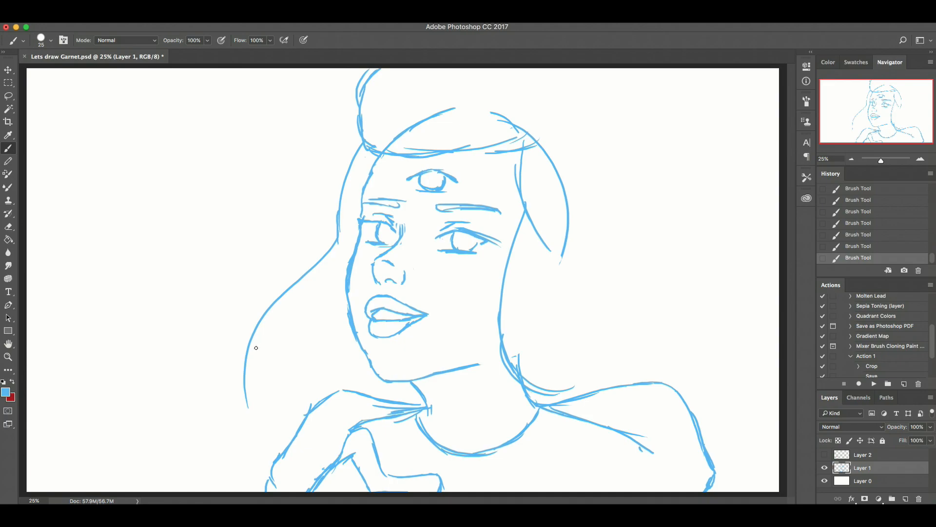
- Redraw the lower flare of the front hair as a rounder curve ending near the shoulder
{"action": "key", "text": "ctrl+z"}
{"action": "left_click_drag", "start_coordinate": [336, 233], "coordinate": [264, 406]}
{"action": "key", "text": "ctrl+z"}
{"action": "left_click_drag", "start_coordinate": [340, 231], "coordinate": [246, 369]}
{"action": "left_click_drag", "start_coordinate": [247, 338], "coordinate": [253, 405]}
{"action": "key", "text": "ctrl+z"}
{"action": "mouse_move", "coordinate": [244, 357]}
{"action": "left_mouse_down"}
{"action": "mouse_move", "coordinate": [258, 404]}
{"action": "mouse_move", "coordinate": [280, 431]}
{"action": "left_mouse_up"}
{"action": "left_click_drag", "start_coordinate": [263, 412], "coordinate": [284, 433]}
- Erase the skull contour lines that lie inside the hair above the hairline
{"action": "key", "text": "e"}
{"action": "mouse_move", "coordinate": [391, 138]}
{"action": "left_mouse_down"}
{"action": "mouse_move", "coordinate": [421, 115]}
{"action": "mouse_move", "coordinate": [539, 152]}
{"action": "mouse_move", "coordinate": [566, 253]}
{"action": "mouse_move", "coordinate": [523, 156]}
{"action": "left_mouse_up"}
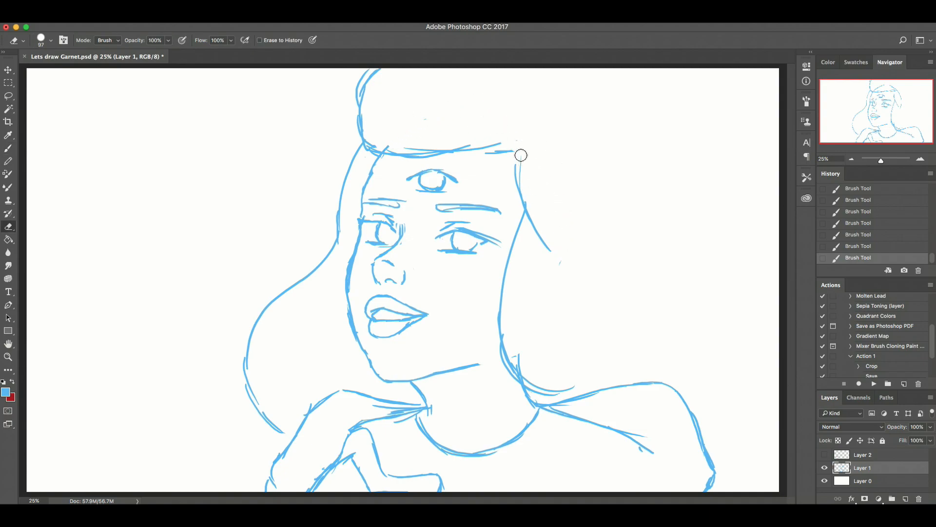
{"action": "mouse_move", "coordinate": [399, 140]}
{"action": "left_mouse_down"}
{"action": "mouse_move", "coordinate": [387, 146]}
{"action": "mouse_move", "coordinate": [501, 148]}
{"action": "mouse_move", "coordinate": [409, 155]}
{"action": "mouse_move", "coordinate": [513, 162]}
{"action": "mouse_move", "coordinate": [542, 151]}
{"action": "mouse_move", "coordinate": [575, 154]}
{"action": "mouse_move", "coordinate": [438, 146]}
{"action": "left_mouse_up"}
- Redraw the upper hair's front edge and fringe as a wider, lower curve and erase the old outline
{"action": "key", "text": "b"}
{"action": "key", "text": "super+z"}
{"action": "key", "text": "e"}
{"action": "key", "text": "b"}
{"action": "left_click_drag", "start_coordinate": [325, 73], "coordinate": [358, 144]}
{"action": "left_click_drag", "start_coordinate": [324, 115], "coordinate": [398, 155]}
{"action": "key", "text": "e"}
{"action": "mouse_move", "coordinate": [371, 97]}
{"action": "left_mouse_down"}
{"action": "mouse_move", "coordinate": [379, 143]}
{"action": "mouse_move", "coordinate": [366, 145]}
{"action": "mouse_move", "coordinate": [378, 72]}
{"action": "mouse_move", "coordinate": [373, 103]}
{"action": "mouse_move", "coordinate": [538, 185]}
{"action": "left_mouse_up"}
{"action": "key", "text": "b"}
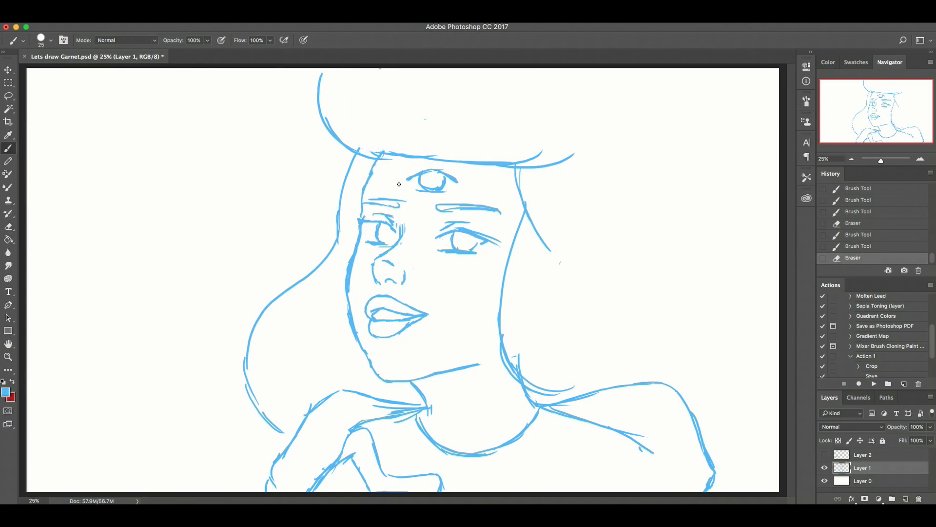
- Draw the rear edge of the upper hair curving down from the canvas top to a notch behind the head
{"action": "left_click_drag", "start_coordinate": [704, 70], "coordinate": [649, 210]}
{"action": "key", "text": "super+z"}
{"action": "mouse_move", "coordinate": [656, 68]}
{"action": "left_mouse_down"}
{"action": "mouse_move", "coordinate": [647, 209]}
{"action": "mouse_move", "coordinate": [673, 172]}
{"action": "mouse_move", "coordinate": [642, 223]}
{"action": "left_mouse_up"}
{"action": "key", "text": "super+z"}
{"action": "left_click_drag", "start_coordinate": [669, 165], "coordinate": [633, 238]}
- Draw the lower rear edge of the hair from the notch in a broad curve down to the far shoulder
{"action": "left_click_drag", "start_coordinate": [650, 222], "coordinate": [668, 396]}
{"action": "left_click_drag", "start_coordinate": [693, 253], "coordinate": [703, 264]}
{"action": "key", "text": "alt+super+z"}
{"action": "key", "text": "alt+super+z"}
{"action": "mouse_move", "coordinate": [646, 219]}
{"action": "left_mouse_down"}
{"action": "mouse_move", "coordinate": [730, 328]}
{"action": "mouse_move", "coordinate": [716, 454]}
{"action": "left_mouse_up"}
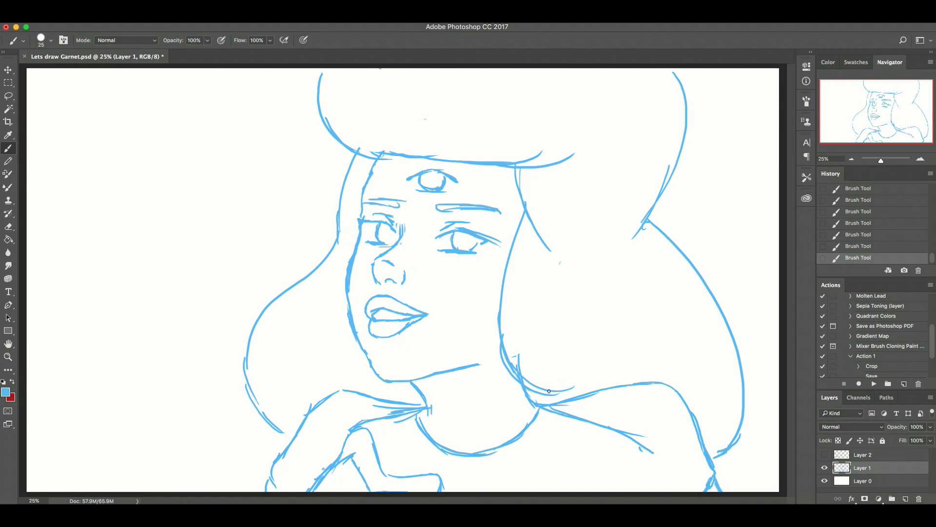
- Clean up the lines near the collar and add strokes joining the front hair's lower tip to the shoulder
{"action": "key", "text": "e"}
{"action": "mouse_move", "coordinate": [396, 411]}
{"action": "left_mouse_down"}
{"action": "mouse_move", "coordinate": [384, 412]}
{"action": "mouse_move", "coordinate": [394, 411]}
{"action": "left_mouse_up"}
{"action": "key", "text": "b"}
{"action": "left_click_drag", "start_coordinate": [267, 420], "coordinate": [283, 433]}
{"action": "left_click_drag", "start_coordinate": [270, 428], "coordinate": [282, 438]}
{"action": "left_click_drag", "start_coordinate": [270, 433], "coordinate": [271, 443]}
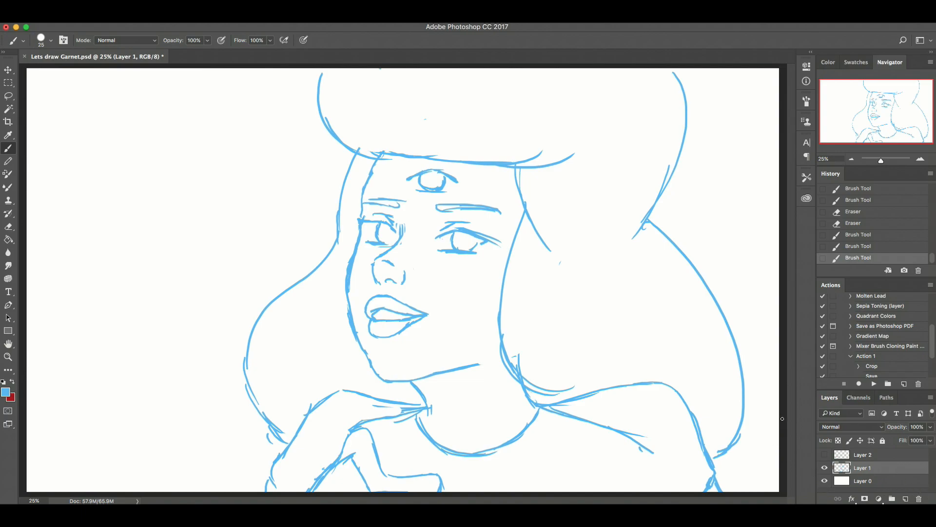
- Draw new rear hair lines outside the existing outline and erase the old upper and lower rear edges
{"action": "left_click_drag", "start_coordinate": [682, 117], "coordinate": [675, 269]}
{"action": "mouse_move", "coordinate": [689, 151]}
{"action": "left_mouse_down"}
{"action": "mouse_move", "coordinate": [685, 249]}
{"action": "mouse_move", "coordinate": [720, 347]}
{"action": "left_mouse_up"}
{"action": "key", "text": "e"}
{"action": "mouse_move", "coordinate": [685, 129]}
{"action": "left_mouse_down"}
{"action": "mouse_move", "coordinate": [670, 198]}
{"action": "mouse_move", "coordinate": [667, 166]}
{"action": "mouse_move", "coordinate": [662, 194]}
{"action": "mouse_move", "coordinate": [675, 212]}
{"action": "left_mouse_up"}
{"action": "mouse_move", "coordinate": [675, 73]}
{"action": "left_mouse_down"}
{"action": "mouse_move", "coordinate": [691, 195]}
{"action": "mouse_move", "coordinate": [710, 111]}
{"action": "left_mouse_up"}
- Redraw the rear edge of the upper hair as a wider curve from the canvas top down to the notch
{"action": "key", "text": "b"}
{"action": "key", "text": "super+z"}
{"action": "mouse_move", "coordinate": [683, 60]}
{"action": "left_mouse_down"}
{"action": "mouse_move", "coordinate": [690, 221]}
{"action": "mouse_move", "coordinate": [703, 158]}
{"action": "mouse_move", "coordinate": [685, 56]}
{"action": "mouse_move", "coordinate": [676, 78]}
{"action": "mouse_move", "coordinate": [693, 156]}
{"action": "left_mouse_up"}
{"action": "key", "text": "super+z"}
{"action": "left_click_drag", "start_coordinate": [672, 69], "coordinate": [704, 169]}
{"action": "left_click_drag", "start_coordinate": [693, 114], "coordinate": [700, 190]}
{"action": "key", "text": "ctrl+z"}
{"action": "mouse_move", "coordinate": [702, 133]}
{"action": "left_mouse_down"}
{"action": "mouse_move", "coordinate": [695, 228]}
{"action": "mouse_move", "coordinate": [683, 247]}
{"action": "left_mouse_up"}
- Erase the stray lines around the rear hair's upper curve, notch and lower edge, and save the file
{"action": "key", "text": "e"}
{"action": "mouse_move", "coordinate": [688, 205]}
{"action": "left_mouse_down"}
{"action": "mouse_move", "coordinate": [680, 231]}
{"action": "mouse_move", "coordinate": [705, 205]}
{"action": "left_mouse_up"}
{"action": "left_click_drag", "start_coordinate": [684, 217], "coordinate": [669, 265]}
{"action": "left_click_drag", "start_coordinate": [720, 318], "coordinate": [719, 345]}
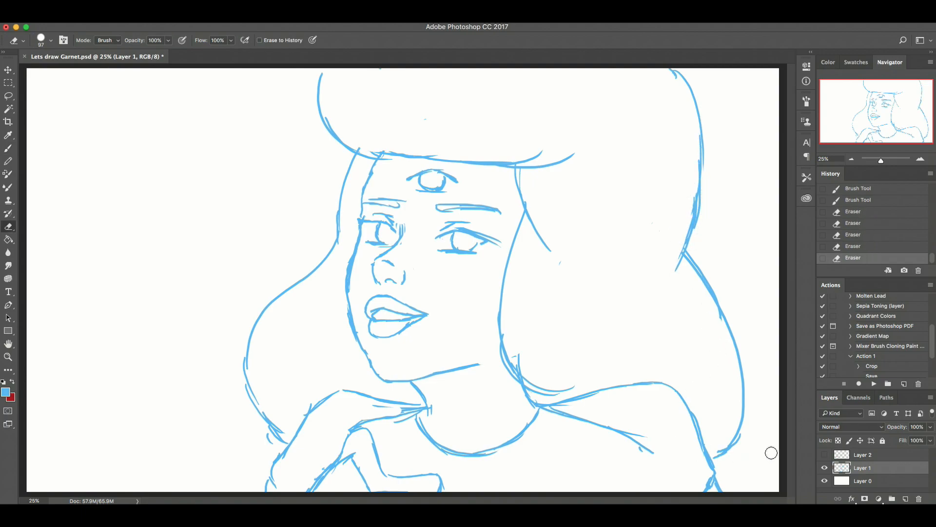
{"action": "key", "text": "b"}
{"action": "key", "text": "ctrl+s"}
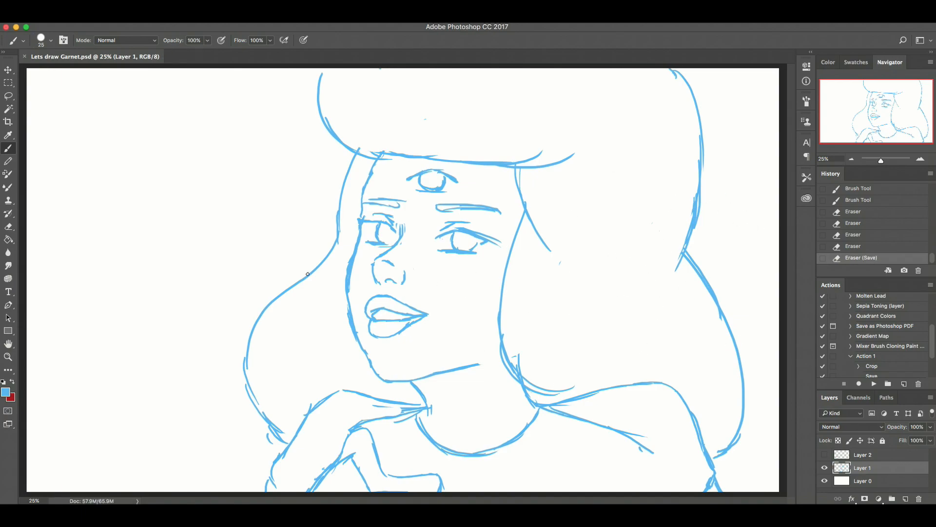
- Redraw the front side hair outline farther out from the face and erase the old inner line
{"action": "left_click_drag", "start_coordinate": [347, 149], "coordinate": [336, 190]}
{"action": "mouse_move", "coordinate": [346, 148]}
{"action": "left_mouse_down"}
{"action": "mouse_move", "coordinate": [319, 261]}
{"action": "mouse_move", "coordinate": [326, 236]}
{"action": "mouse_move", "coordinate": [326, 250]}
{"action": "left_mouse_up"}
{"action": "key", "text": "super+z"}
{"action": "mouse_move", "coordinate": [327, 229]}
{"action": "left_mouse_down"}
{"action": "mouse_move", "coordinate": [247, 319]}
{"action": "mouse_move", "coordinate": [235, 356]}
{"action": "mouse_move", "coordinate": [250, 409]}
{"action": "left_mouse_up"}
{"action": "key", "text": "e"}
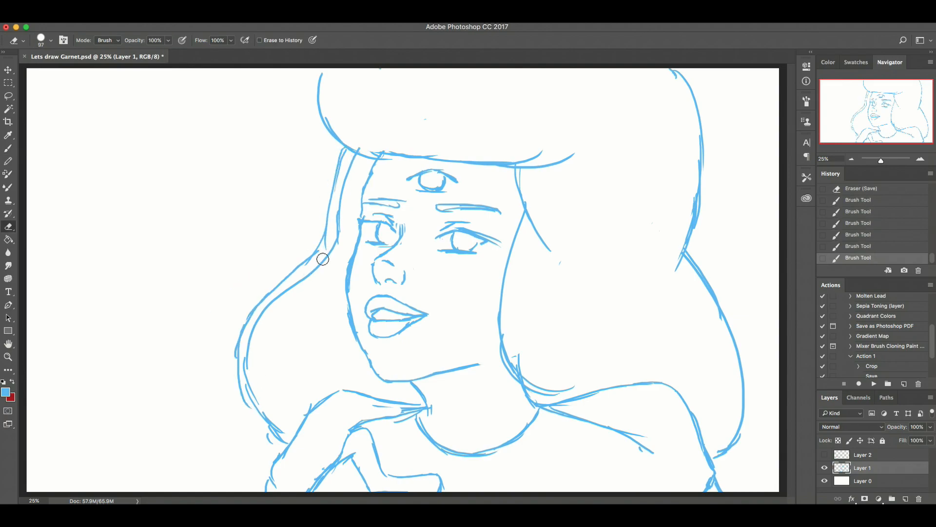
{"action": "mouse_move", "coordinate": [354, 163]}
{"action": "left_mouse_down"}
{"action": "mouse_move", "coordinate": [328, 245]}
{"action": "mouse_move", "coordinate": [255, 323]}
{"action": "mouse_move", "coordinate": [244, 367]}
{"action": "mouse_move", "coordinate": [265, 378]}
{"action": "left_mouse_up"}
- Try drawing an angular, pointed visor outline across the eyes and nose
{"action": "key", "text": "b"}
{"action": "mouse_move", "coordinate": [344, 212]}
{"action": "left_mouse_down"}
{"action": "mouse_move", "coordinate": [511, 236]}
{"action": "mouse_move", "coordinate": [450, 213]}
{"action": "mouse_move", "coordinate": [530, 232]}
{"action": "mouse_move", "coordinate": [451, 301]}
{"action": "mouse_move", "coordinate": [411, 243]}
{"action": "mouse_move", "coordinate": [345, 281]}
{"action": "mouse_move", "coordinate": [339, 211]}
{"action": "left_mouse_up"}
{"action": "key", "text": "ctrl+z"}
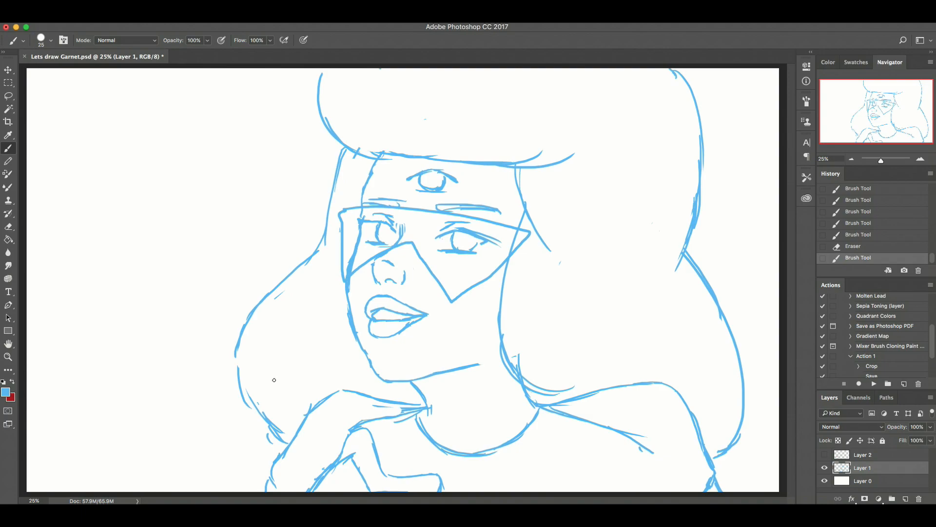
{"action": "key", "text": "ctrl+z"}
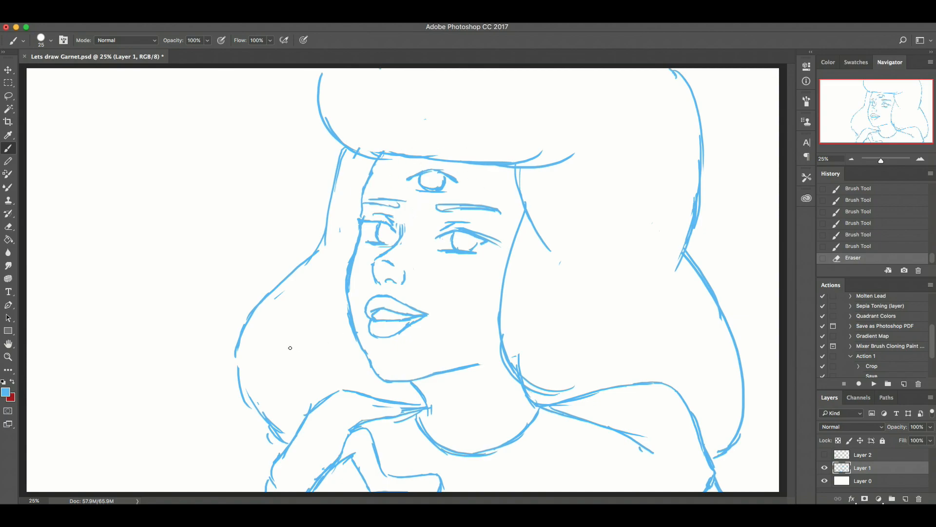
- Show Layer 2 and rework the raised hand's forearm lines on it in red, erasing the old strokes
{"action": "left_click", "coordinate": [824, 454]}
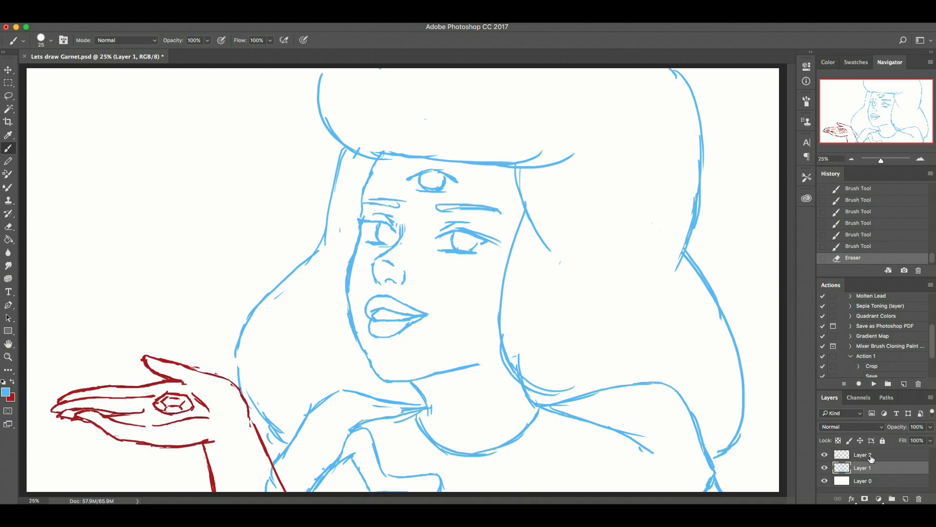
{"action": "left_click", "coordinate": [864, 459]}
{"action": "key", "text": "x"}
{"action": "mouse_move", "coordinate": [225, 379]}
{"action": "left_mouse_down"}
{"action": "mouse_move", "coordinate": [241, 391]}
{"action": "mouse_move", "coordinate": [286, 491]}
{"action": "left_mouse_up"}
{"action": "key", "text": "e"}
{"action": "left_click_drag", "start_coordinate": [243, 417], "coordinate": [246, 426]}
{"action": "left_click_drag", "start_coordinate": [277, 489], "coordinate": [269, 472]}
{"action": "left_click_drag", "start_coordinate": [204, 456], "coordinate": [213, 490]}
{"action": "left_click_drag", "start_coordinate": [206, 461], "coordinate": [209, 491]}
{"action": "key", "text": "b"}
{"action": "left_click_drag", "start_coordinate": [207, 468], "coordinate": [209, 490]}
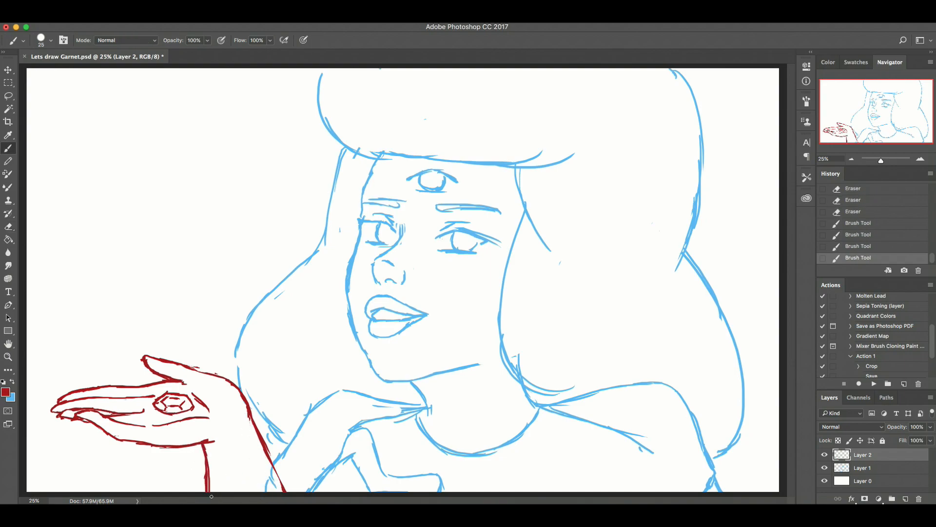
- Trim the rough edges of both red forearm lines with the Eraser
{"action": "key", "text": "e"}
{"action": "left_click_drag", "start_coordinate": [270, 436], "coordinate": [287, 476]}
{"action": "left_click_drag", "start_coordinate": [197, 466], "coordinate": [213, 491]}
{"action": "left_click_drag", "start_coordinate": [213, 481], "coordinate": [213, 493]}
{"action": "key", "text": "b"}
{"action": "key", "text": "e"}
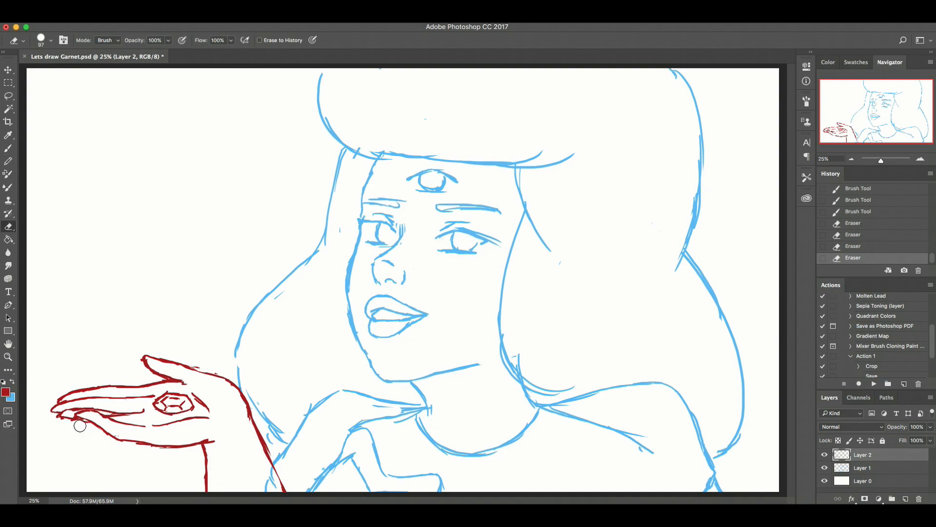
- Erase stray marks by the fingertips and thumb side, and draw a curved red line around the base of the hand
{"action": "left_click", "coordinate": [77, 425]}
{"action": "left_click_drag", "start_coordinate": [192, 362], "coordinate": [235, 366]}
{"action": "key", "text": "b"}
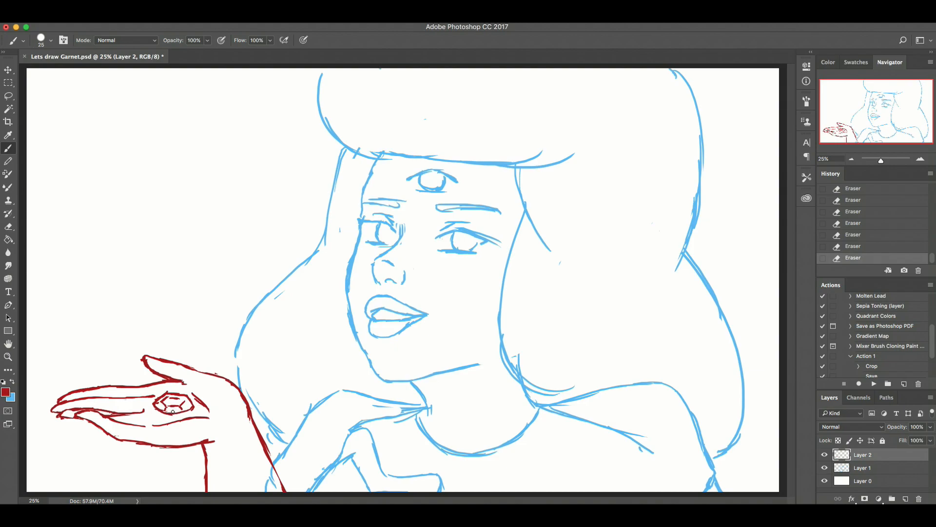
{"action": "mouse_move", "coordinate": [200, 444]}
{"action": "left_mouse_down"}
{"action": "mouse_move", "coordinate": [247, 450]}
{"action": "mouse_move", "coordinate": [254, 423]}
{"action": "left_mouse_up"}
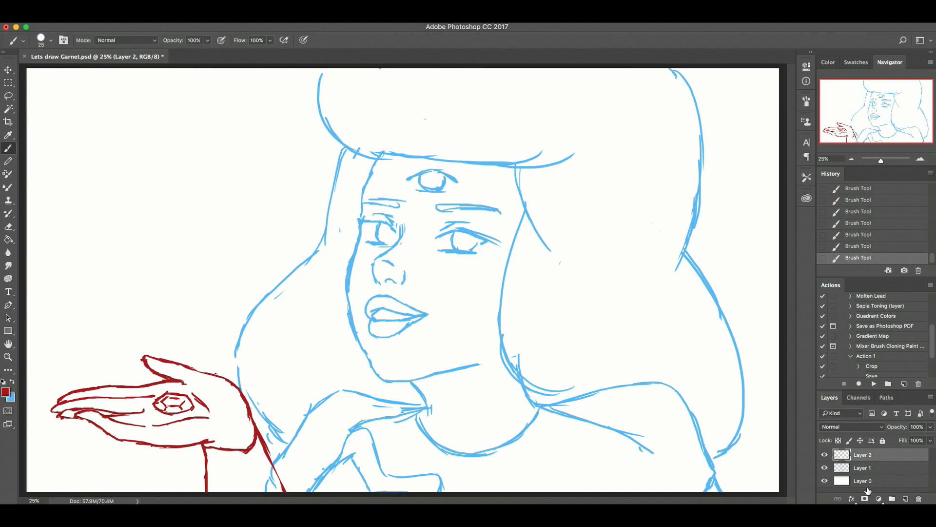
- On Layer 1, extend the far side's neckline in blue as a curve running down to the canvas bottom
{"action": "left_click", "coordinate": [863, 467]}
{"action": "mouse_move", "coordinate": [586, 422]}
{"action": "left_mouse_down"}
{"action": "mouse_move", "coordinate": [662, 465]}
{"action": "mouse_move", "coordinate": [644, 482]}
{"action": "left_mouse_up"}
{"action": "key", "text": "super+z"}
{"action": "key", "text": "x"}
{"action": "key", "text": "super+z"}
{"action": "left_click_drag", "start_coordinate": [617, 439], "coordinate": [652, 460]}
{"action": "left_click_drag", "start_coordinate": [640, 447], "coordinate": [671, 494]}
- Redraw the near side's inner neckline edge down to the canvas bottom and erase its loose strokes
{"action": "left_click_drag", "start_coordinate": [355, 427], "coordinate": [310, 488]}
{"action": "key", "text": "e"}
{"action": "left_click_drag", "start_coordinate": [348, 445], "coordinate": [336, 462]}
{"action": "left_click_drag", "start_coordinate": [341, 454], "coordinate": [328, 466]}
{"action": "key", "text": "b"}
{"action": "left_click_drag", "start_coordinate": [346, 440], "coordinate": [322, 472]}
- Redraw the near shoulder's top line higher and erase the loose strokes where the hair meets the far shoulder
{"action": "mouse_move", "coordinate": [425, 407]}
{"action": "left_mouse_down"}
{"action": "mouse_move", "coordinate": [351, 381]}
{"action": "mouse_move", "coordinate": [295, 400]}
{"action": "mouse_move", "coordinate": [286, 432]}
{"action": "left_mouse_up"}
{"action": "mouse_move", "coordinate": [308, 394]}
{"action": "left_mouse_down"}
{"action": "mouse_move", "coordinate": [279, 451]}
{"action": "mouse_move", "coordinate": [335, 389]}
{"action": "mouse_move", "coordinate": [328, 400]}
{"action": "mouse_move", "coordinate": [423, 408]}
{"action": "left_mouse_up"}
{"action": "key", "text": "e"}
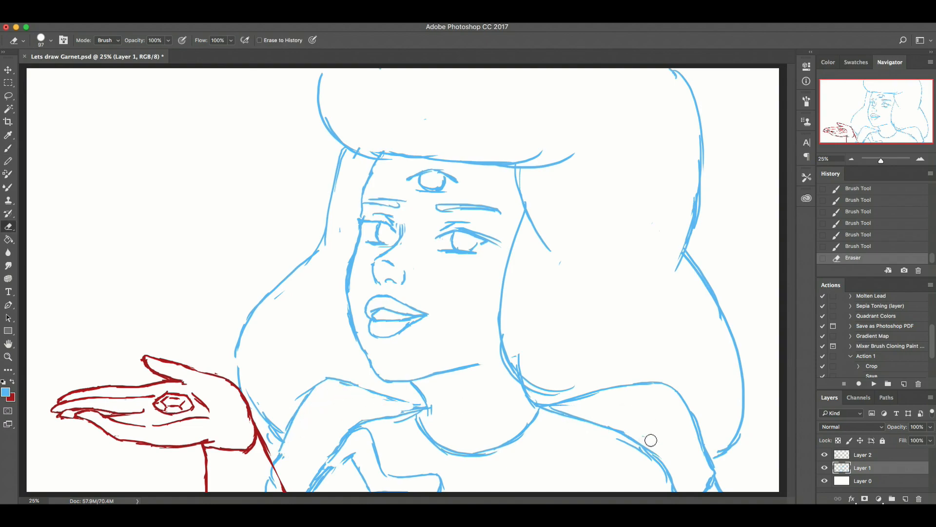
{"action": "left_click_drag", "start_coordinate": [512, 356], "coordinate": [579, 388]}
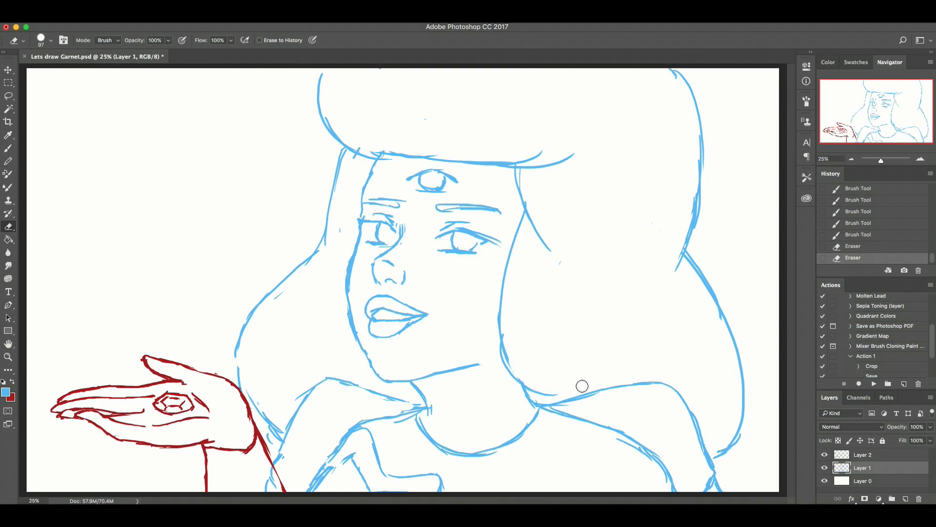